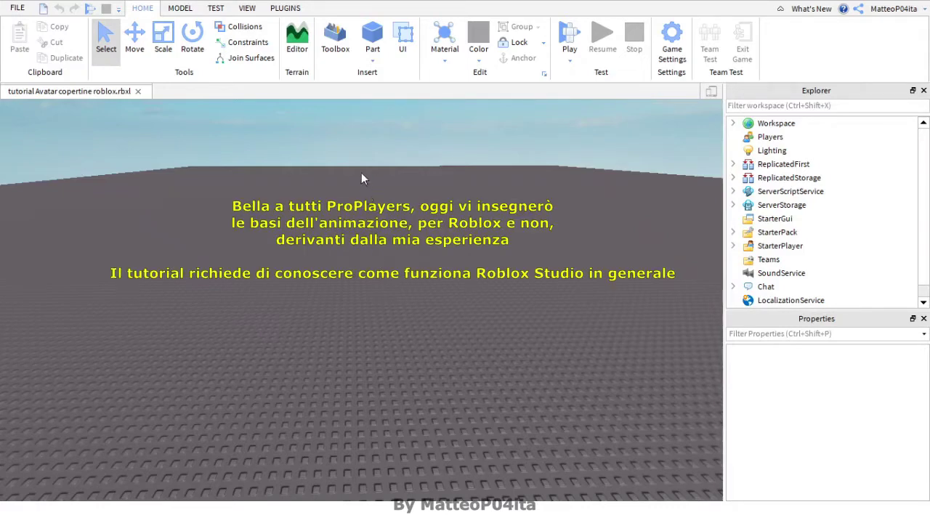
Search the Toolbox's plugins for "Moon animator"
{"action": "left_click", "coordinate": [340, 58]}
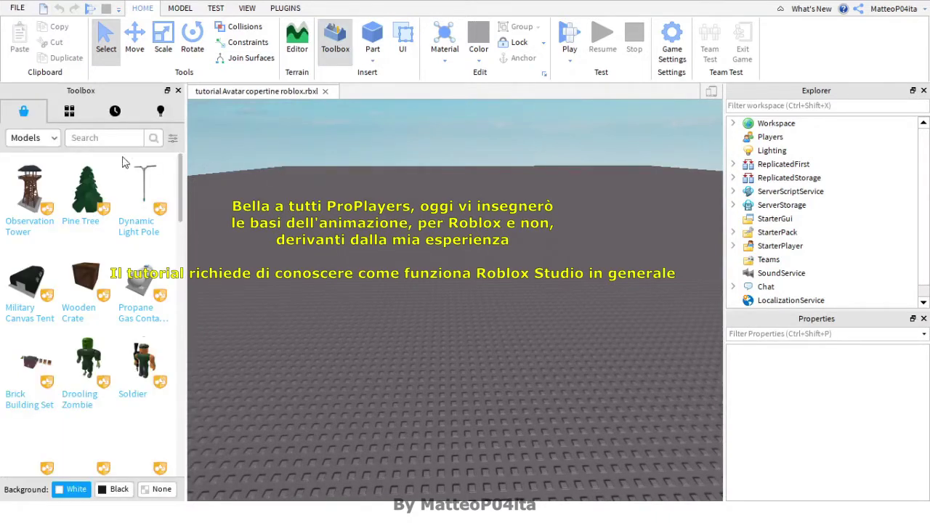
{"action": "left_click", "coordinate": [29, 137]}
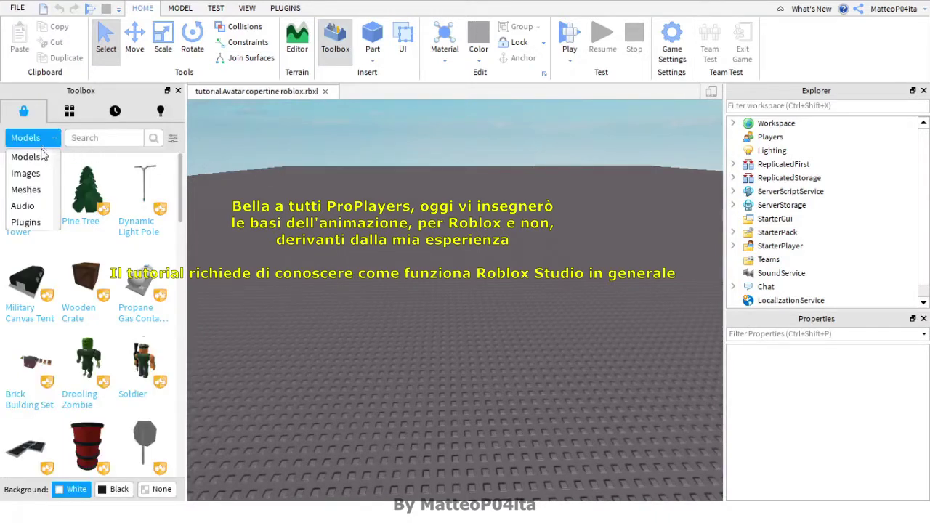
{"action": "left_click", "coordinate": [34, 222]}
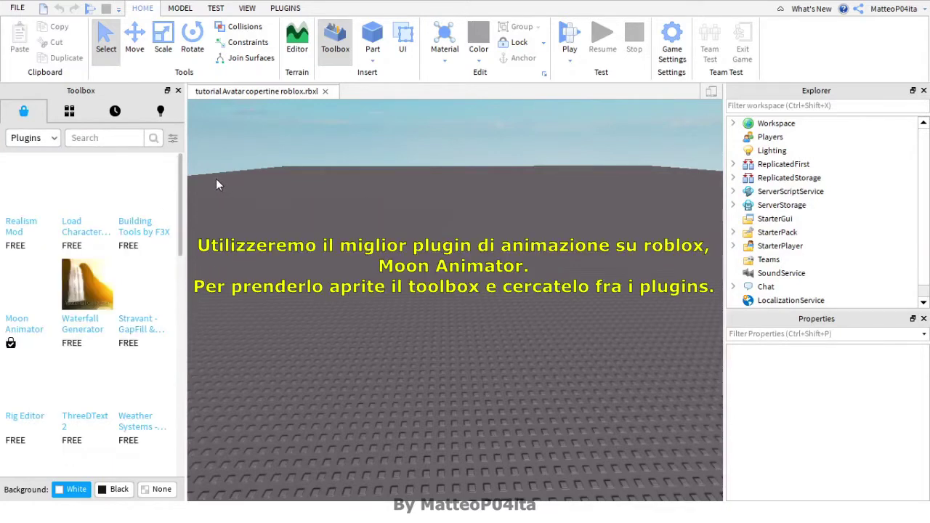
{"action": "left_click", "coordinate": [94, 138]}
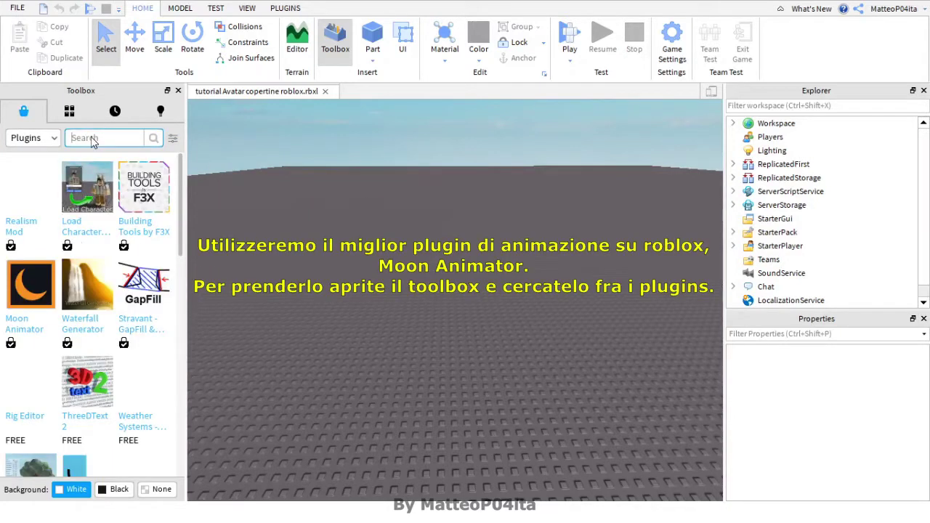
{"action": "type", "text": "Moon a"}
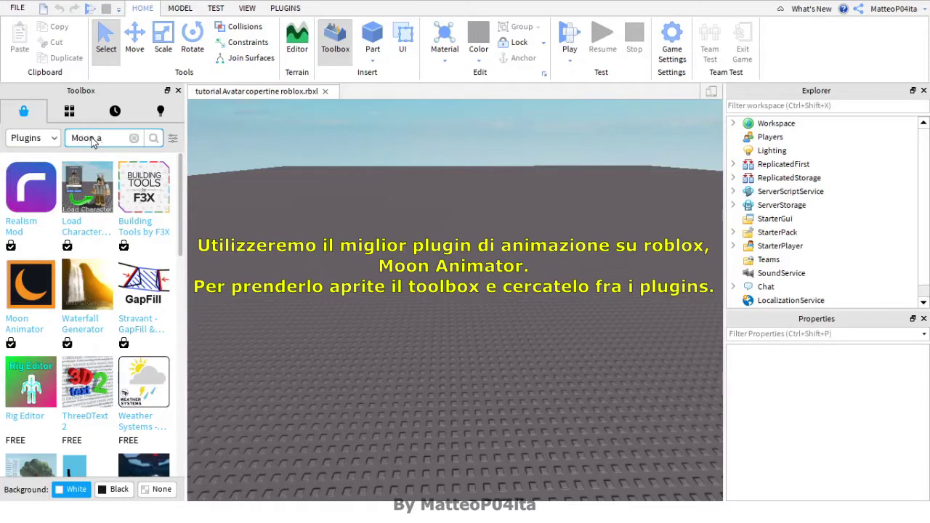
{"action": "type", "text": "nimator"}
{"action": "key", "text": "Return"}
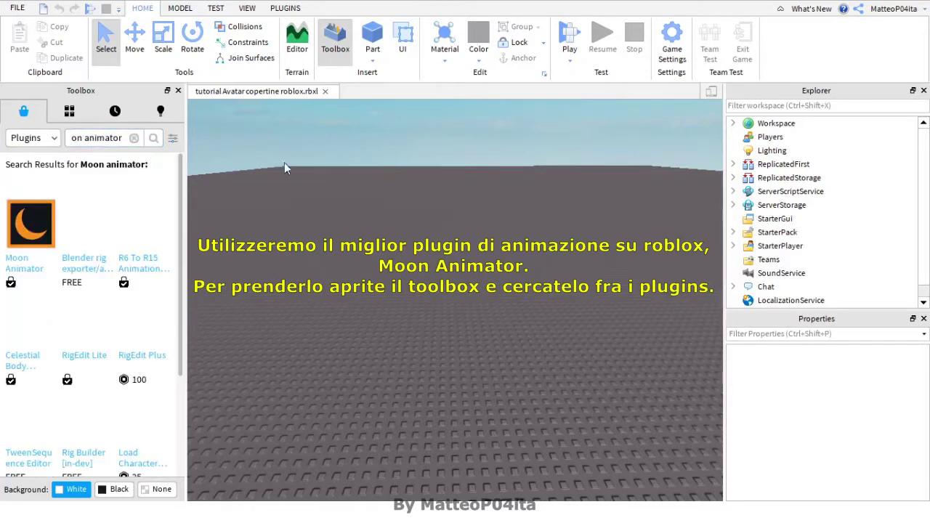
Review the Moon Animator plugin's details, give it an upvote, and close the Toolbox
{"action": "mouse_move", "coordinate": [31, 224]}
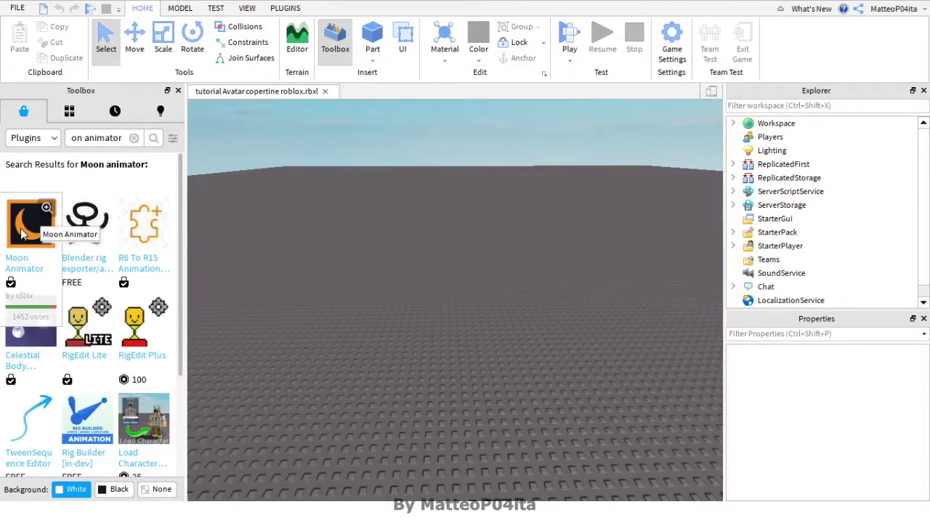
{"action": "left_click", "coordinate": [22, 233]}
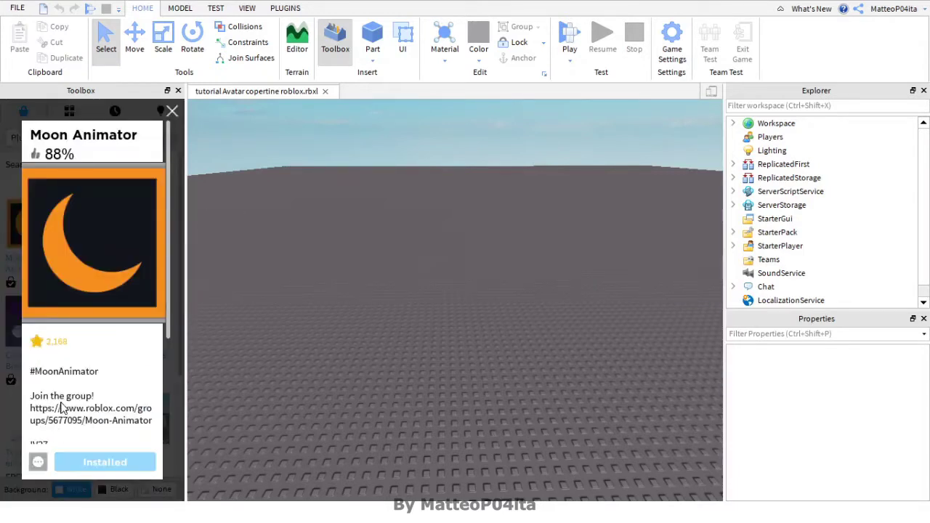
{"action": "scroll", "coordinate": [94, 436], "scroll_direction": "down", "scroll_amount": 2}
{"action": "scroll", "coordinate": [108, 410], "scroll_direction": "up", "scroll_amount": 2}
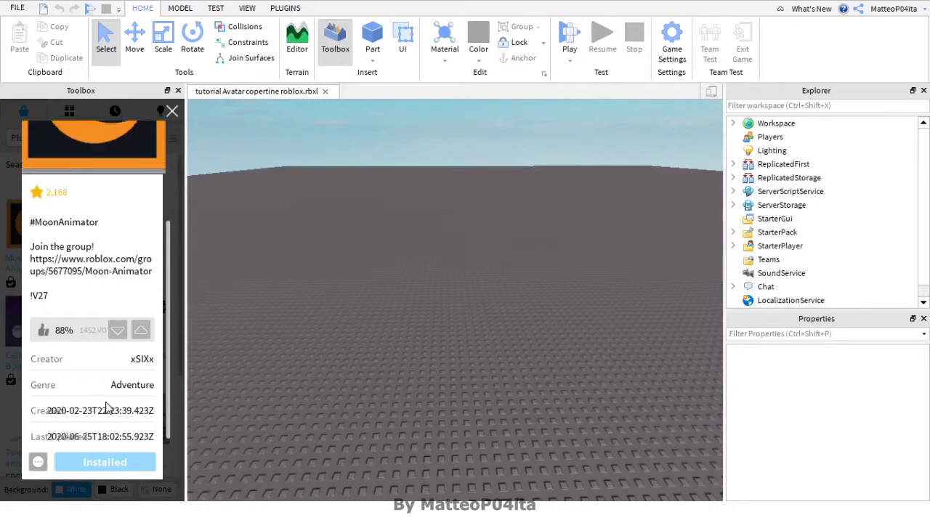
{"action": "scroll", "coordinate": [141, 353], "scroll_direction": "down", "scroll_amount": 2}
{"action": "left_click", "coordinate": [141, 323]}
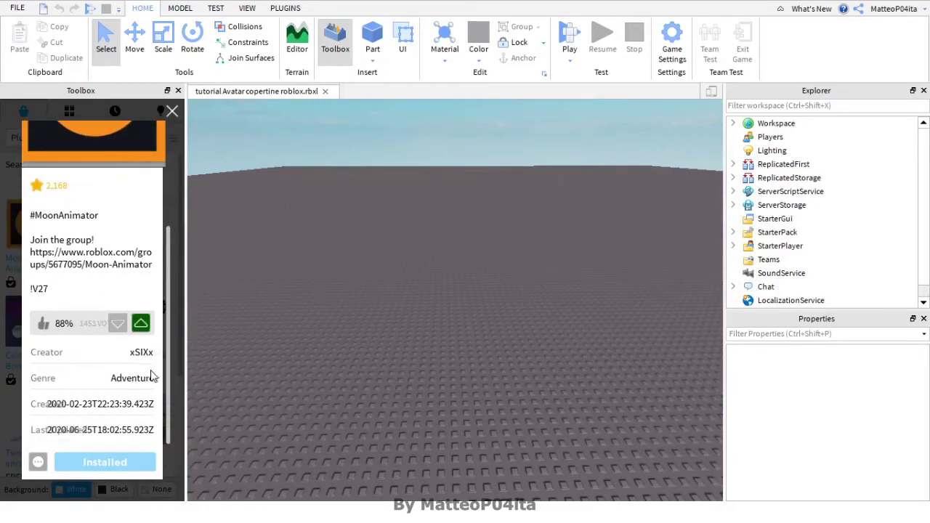
{"action": "scroll", "coordinate": [149, 341], "scroll_direction": "up", "scroll_amount": 3}
{"action": "left_click", "coordinate": [172, 111]}
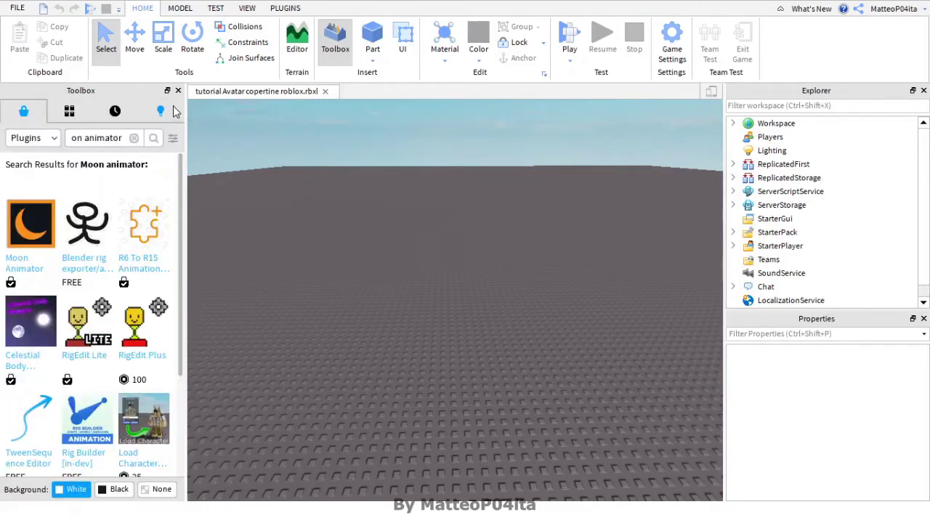
{"action": "left_click", "coordinate": [178, 90]}
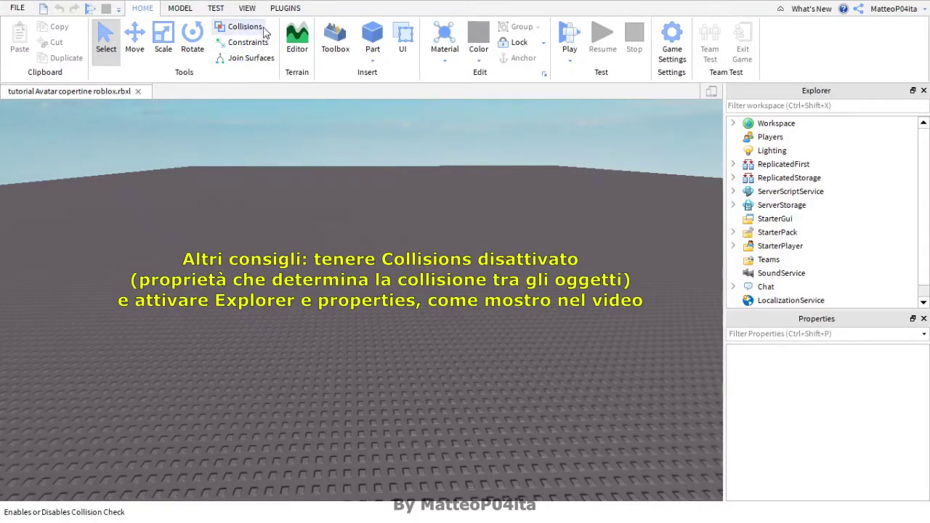
Hide the Explorer and Properties windows and show them again
{"action": "left_click", "coordinate": [247, 8]}
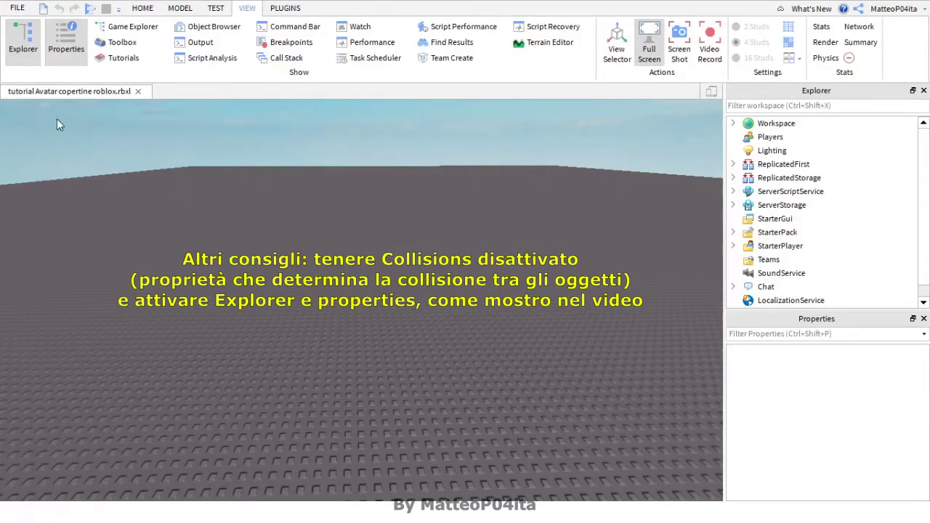
{"action": "left_click", "coordinate": [15, 59]}
{"action": "left_click", "coordinate": [59, 56]}
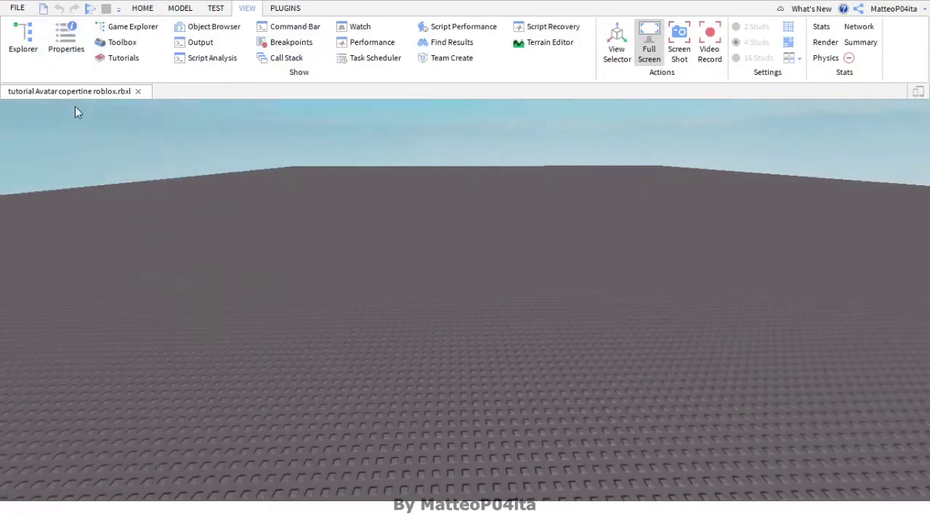
{"action": "left_click", "coordinate": [22, 39]}
{"action": "left_click", "coordinate": [65, 40]}
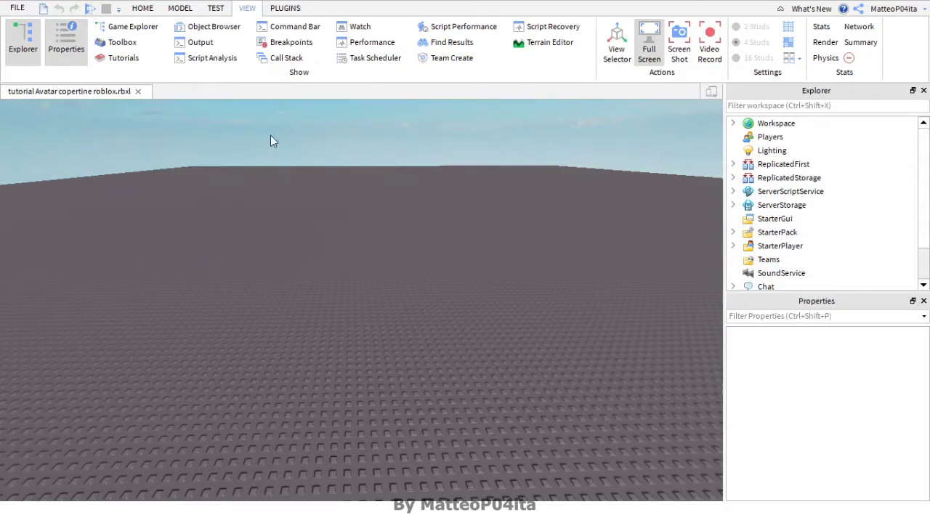
Insert the already entered player's avatar as an R15 rig with Moon Animator's Character Inserter
{"action": "left_click", "coordinate": [289, 8]}
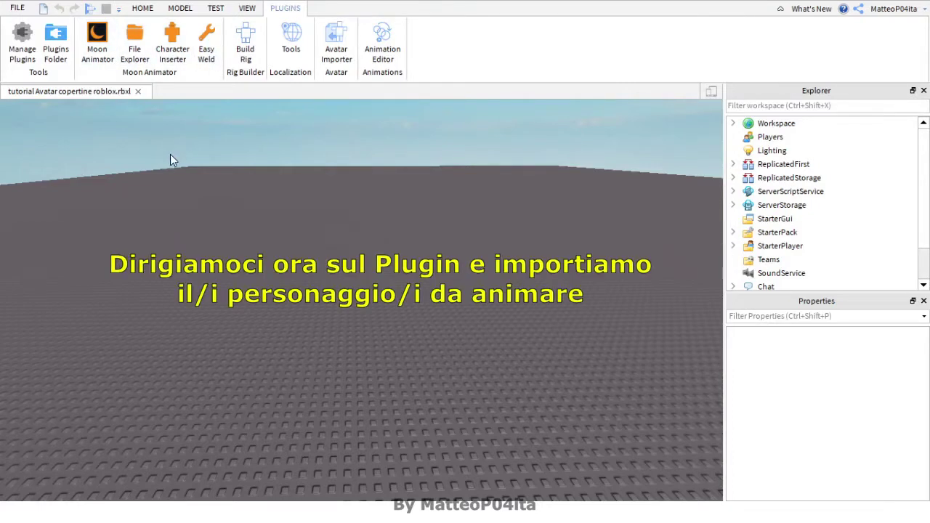
{"action": "scroll", "coordinate": [331, 261], "scroll_direction": "down", "scroll_amount": 3}
{"action": "scroll", "coordinate": [331, 261], "scroll_direction": "up", "scroll_amount": 4}
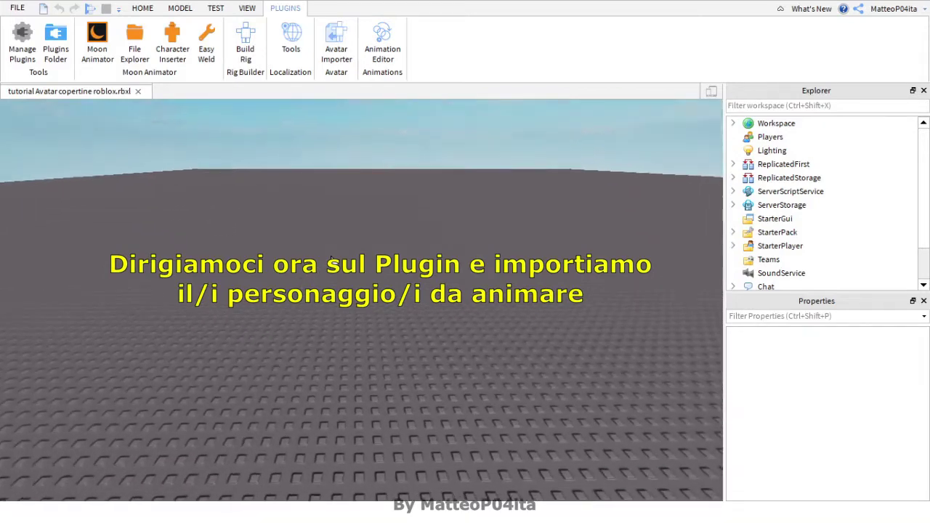
{"action": "left_click", "coordinate": [171, 52]}
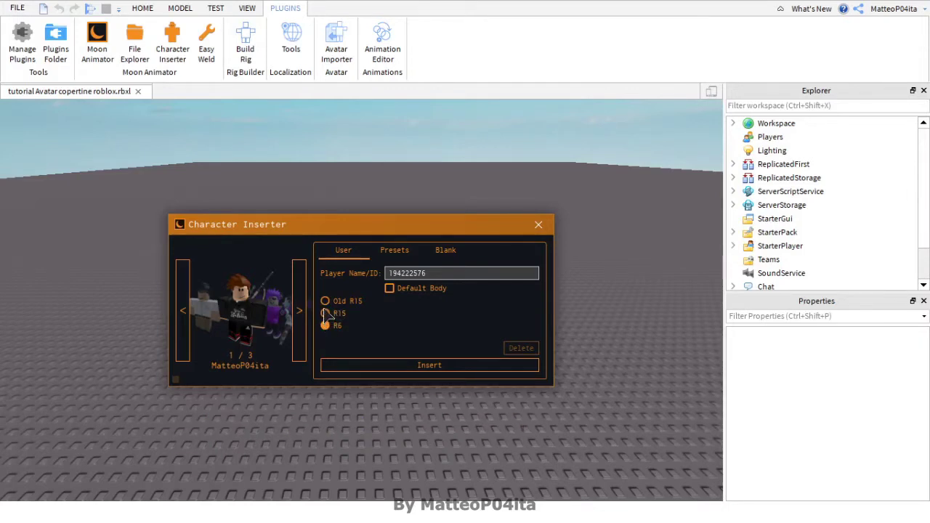
{"action": "left_click", "coordinate": [325, 313]}
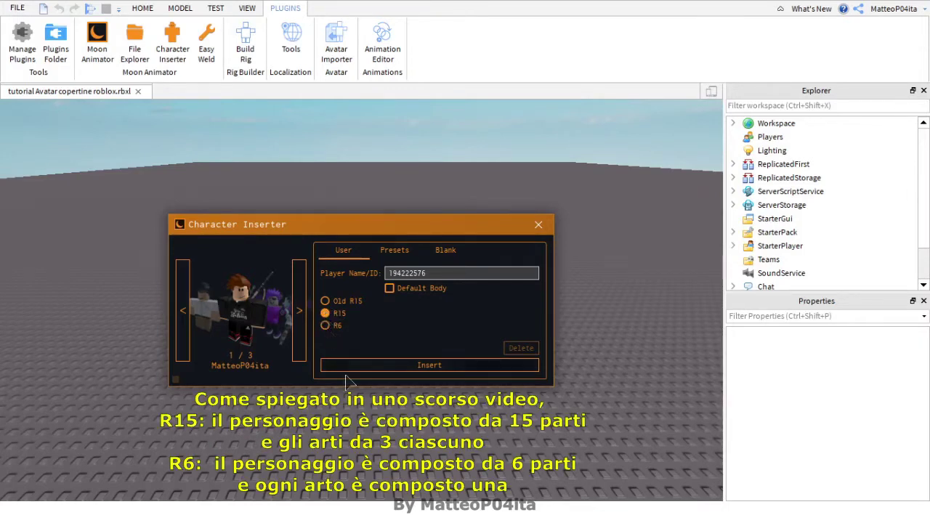
{"action": "left_click", "coordinate": [428, 368]}
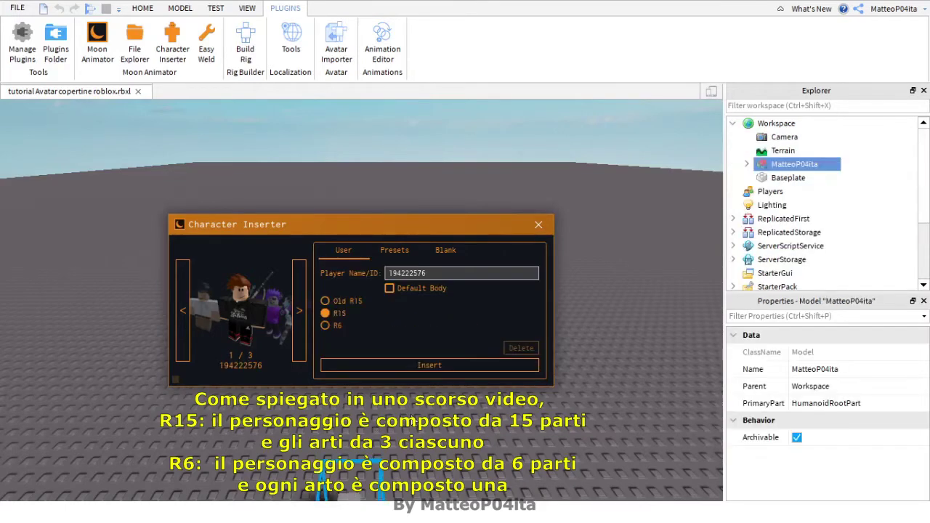
{"action": "scroll", "coordinate": [411, 421], "scroll_direction": "up", "scroll_amount": 5}
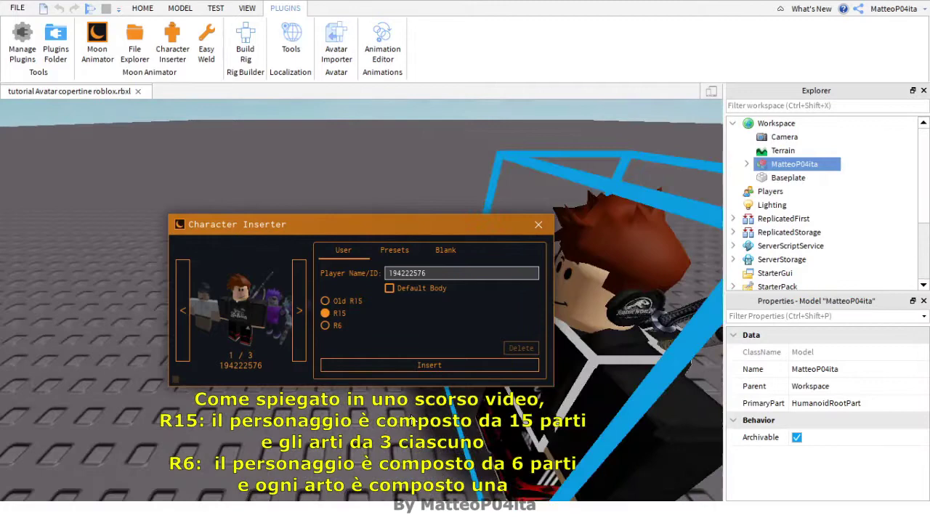
{"action": "scroll", "coordinate": [411, 420], "scroll_direction": "down", "scroll_amount": 6}
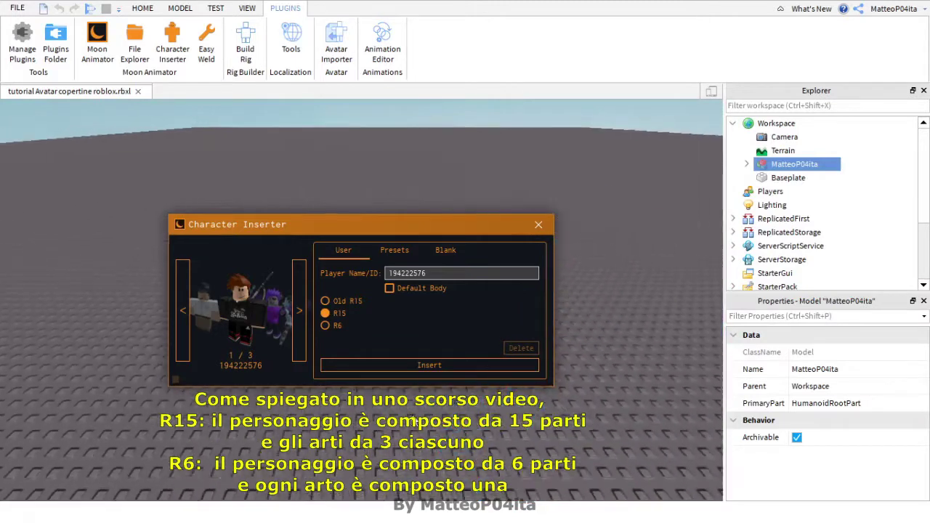
Insert the same player's avatar a second time as an R6 rig and close the Character Inserter
{"action": "left_click", "coordinate": [328, 326]}
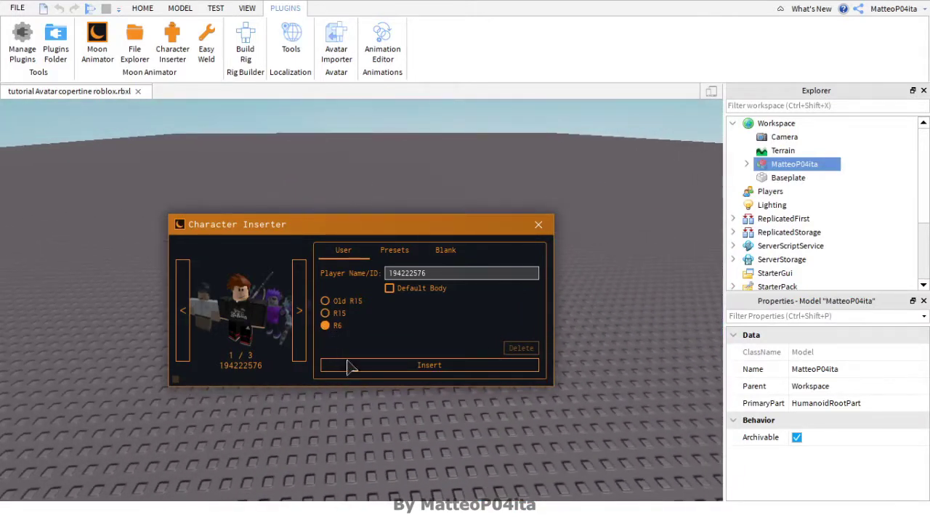
{"action": "left_click", "coordinate": [353, 368]}
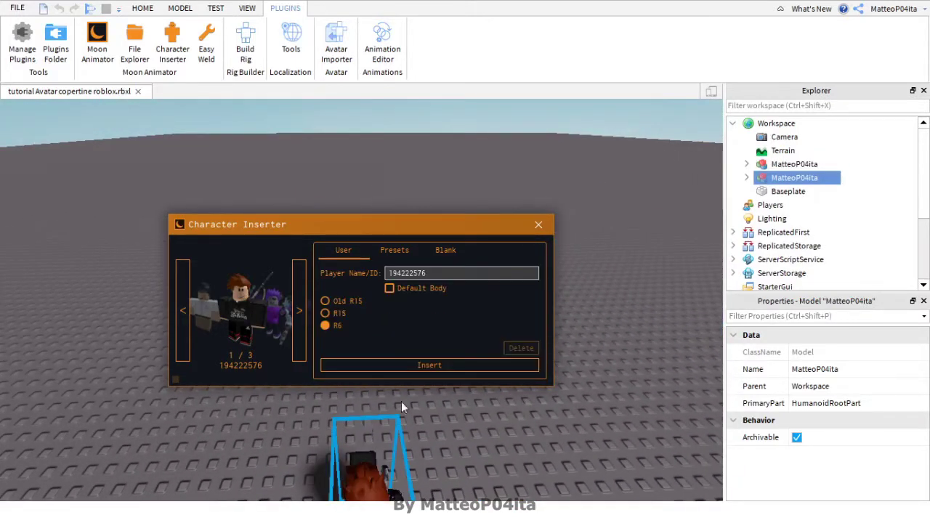
{"action": "left_click", "coordinate": [539, 225]}
Move the newly inserted R6 character away from the R15 one so both stand side by side on the baseplate
{"action": "right_click_drag", "start_coordinate": [490, 266], "coordinate": [483, 287]}
{"action": "left_click", "coordinate": [483, 287]}
{"action": "left_click_drag", "start_coordinate": [536, 334], "coordinate": [331, 345]}
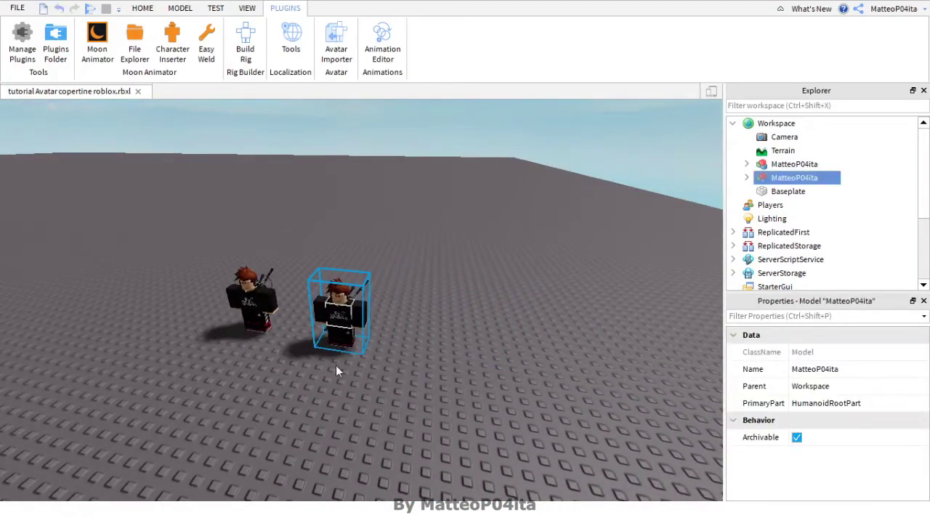
{"action": "left_click", "coordinate": [336, 365]}
{"action": "right_click_drag", "start_coordinate": [335, 365], "coordinate": [374, 418]}
{"action": "key", "text": "w"}
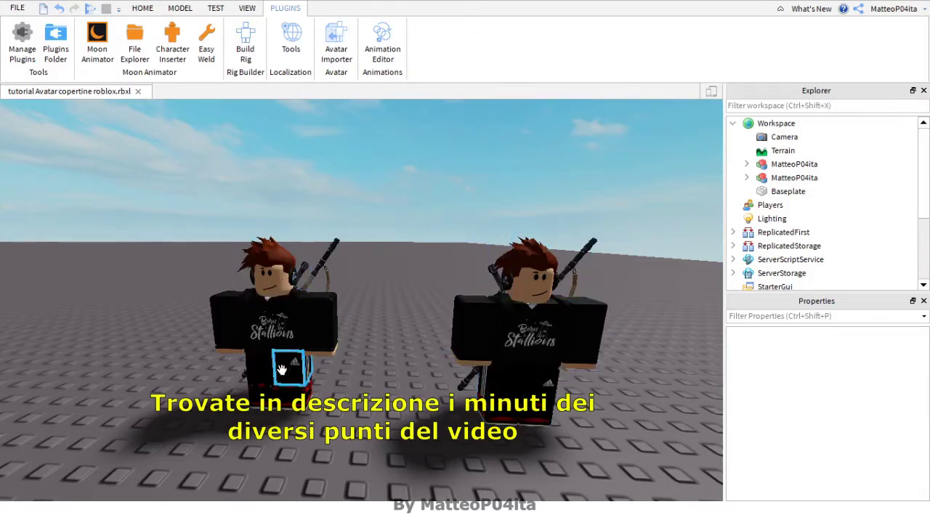
{"action": "scroll", "coordinate": [372, 356], "scroll_direction": "down", "scroll_amount": 4}
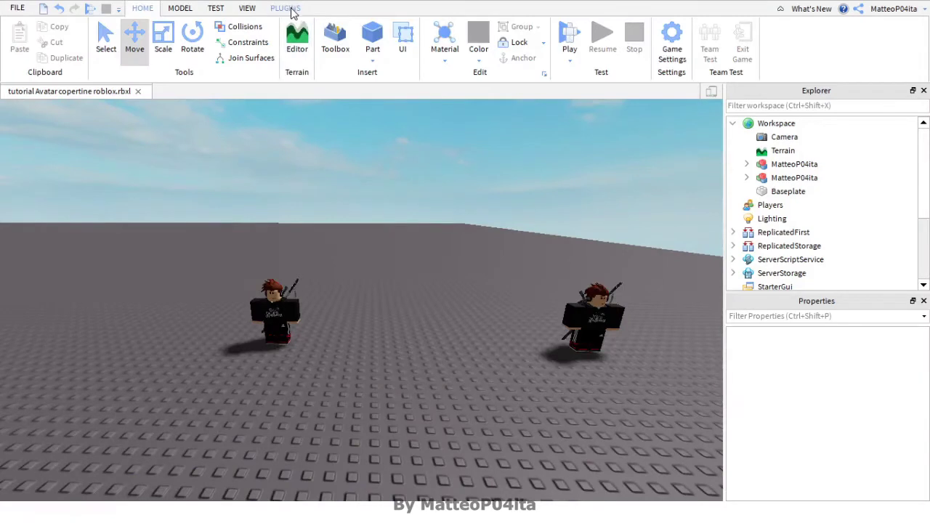
Create a new Moon Animator file of type Animation named "Tutorial 1"
{"action": "left_click", "coordinate": [291, 8]}
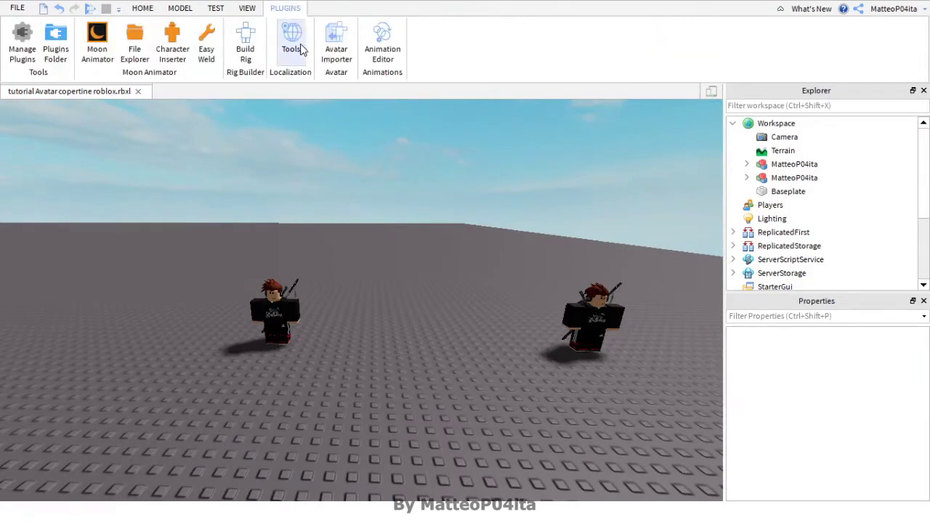
{"action": "left_click", "coordinate": [98, 61]}
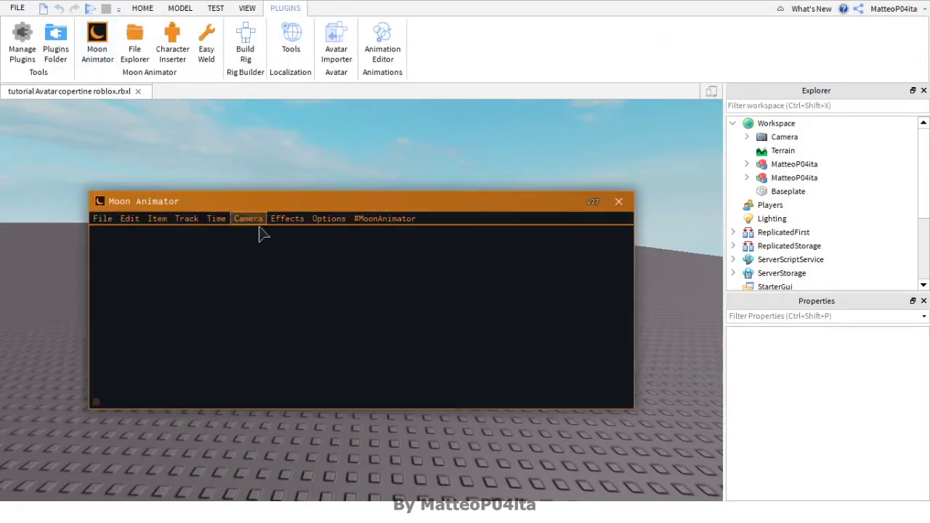
{"action": "left_click", "coordinate": [101, 220]}
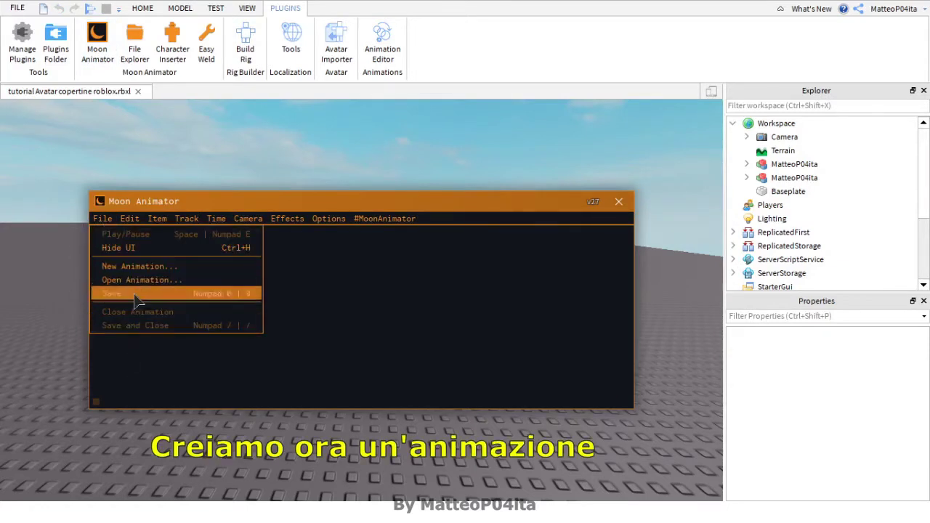
{"action": "left_click", "coordinate": [147, 269]}
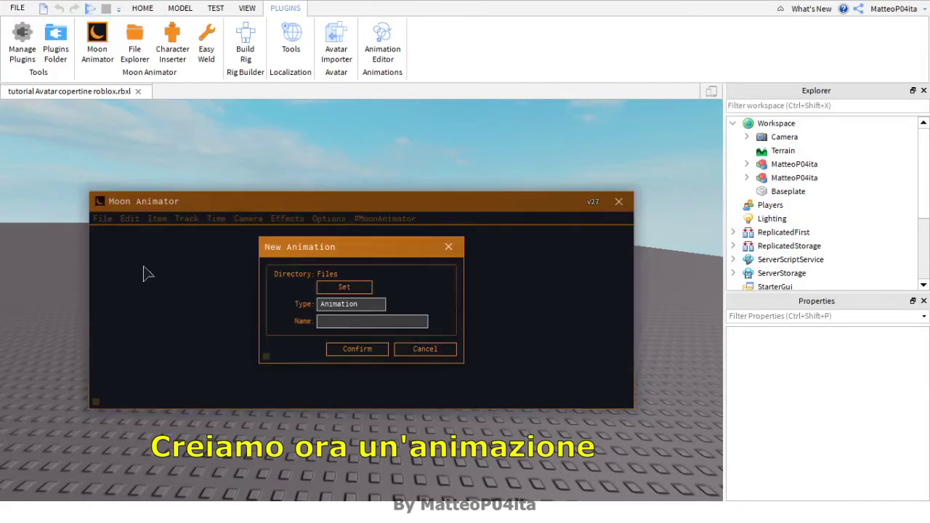
{"action": "left_click", "coordinate": [339, 327]}
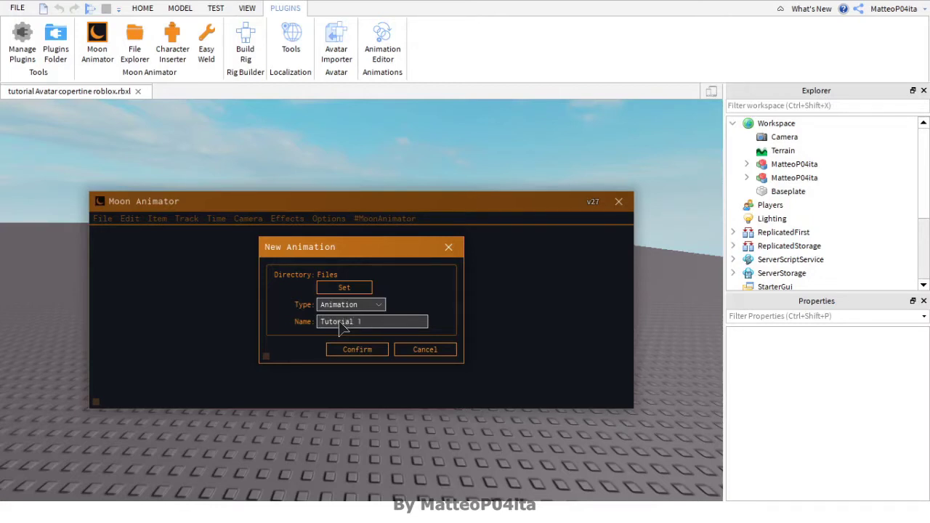
{"action": "left_click", "coordinate": [357, 350]}
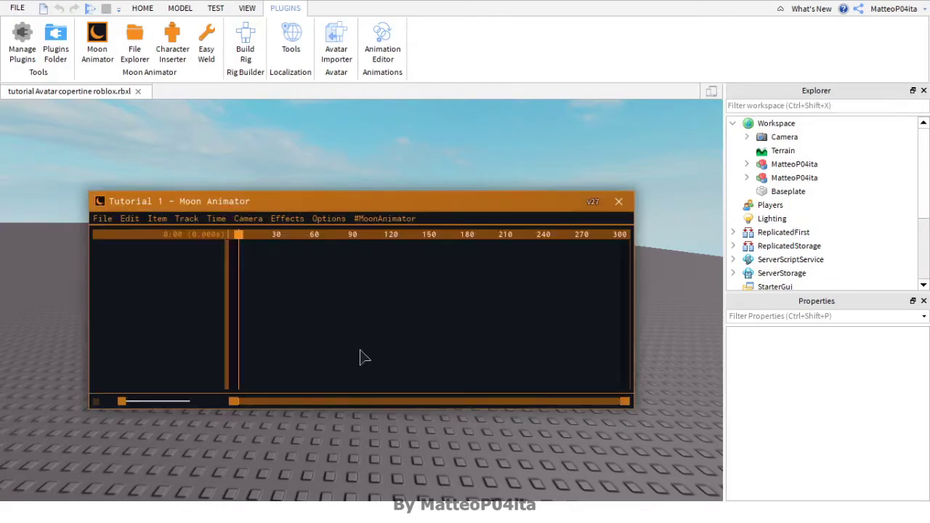
Narrow the Moon Animator window to a bit over half its width and place it clear of both characters
{"action": "left_click_drag", "start_coordinate": [260, 207], "coordinate": [225, 333]}
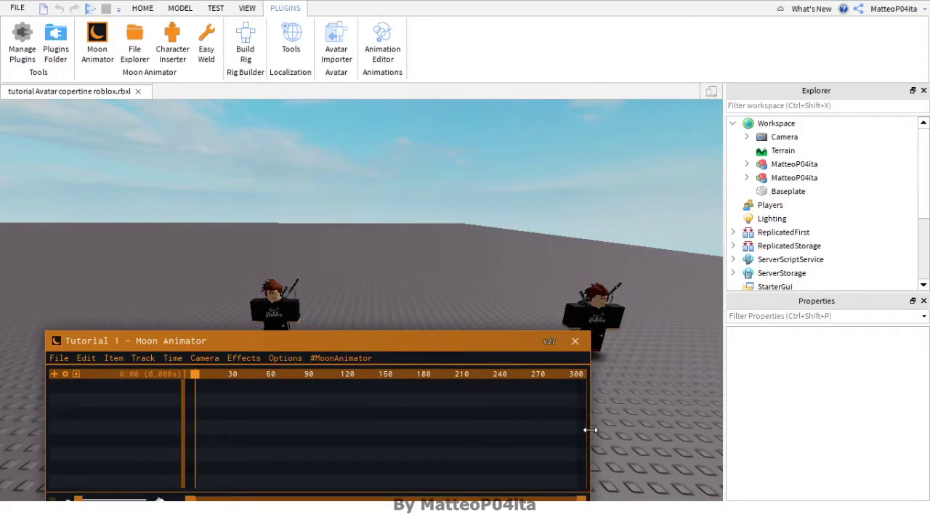
{"action": "left_click_drag", "start_coordinate": [590, 430], "coordinate": [356, 429]}
{"action": "left_click_drag", "start_coordinate": [166, 338], "coordinate": [125, 335]}
{"action": "scroll", "coordinate": [399, 367], "scroll_direction": "up", "scroll_amount": 3}
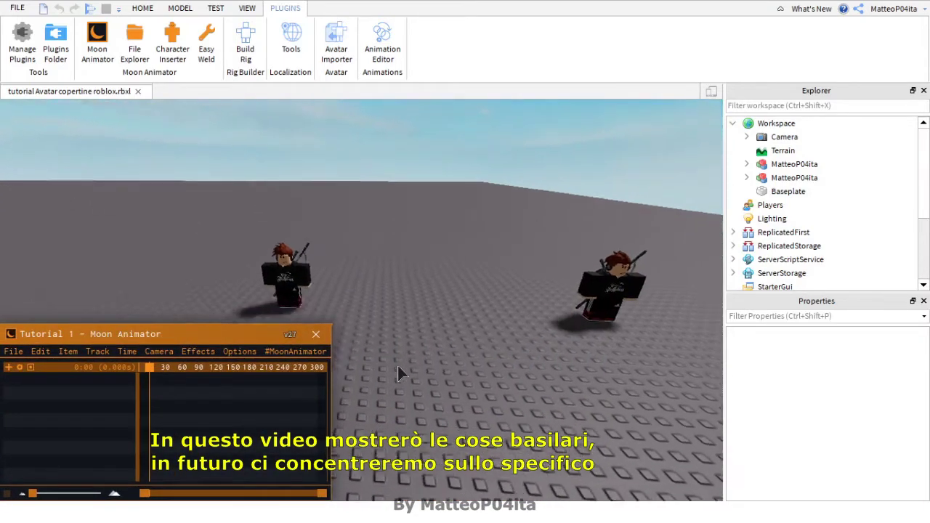
Start adding an item to the animation, keep the Add Item dialog clear of the characters and try picking each character as the item
{"action": "left_click", "coordinate": [9, 367]}
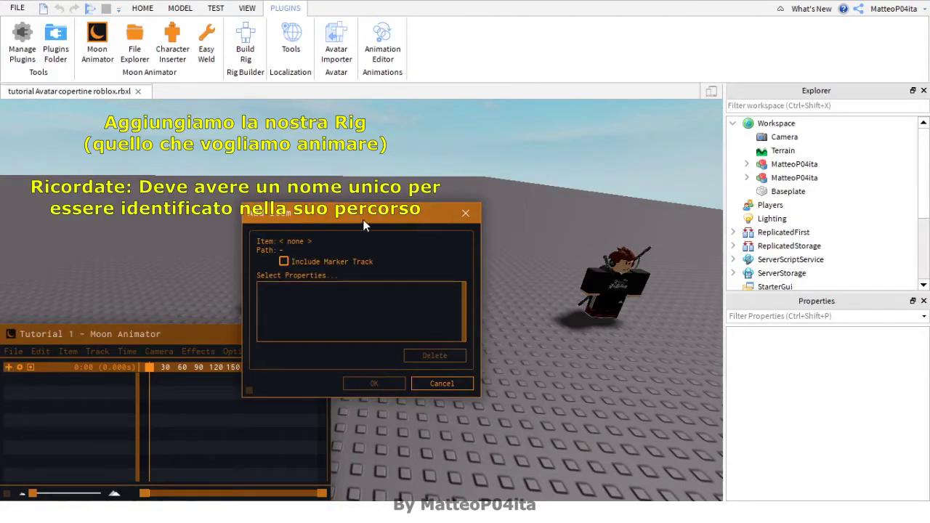
{"action": "left_click_drag", "start_coordinate": [363, 221], "coordinate": [433, 329]}
{"action": "left_click", "coordinate": [278, 272]}
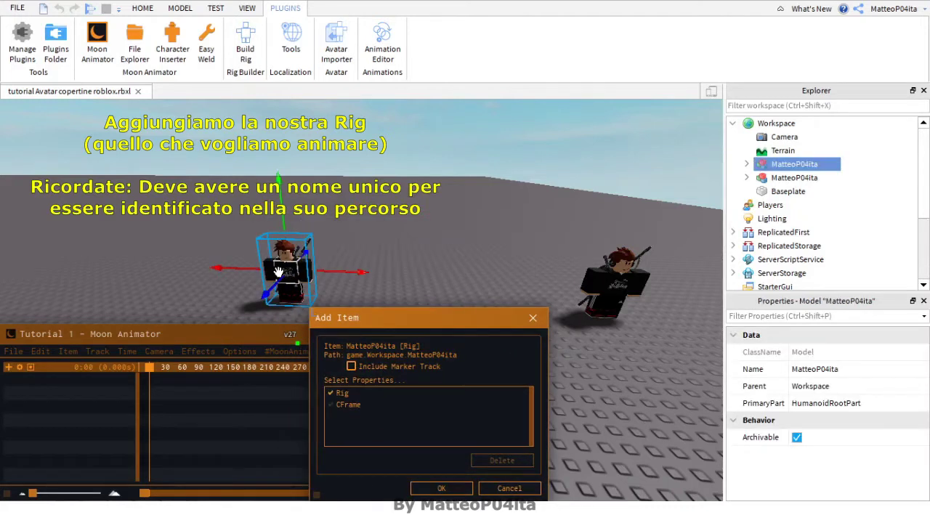
{"action": "left_click", "coordinate": [587, 301]}
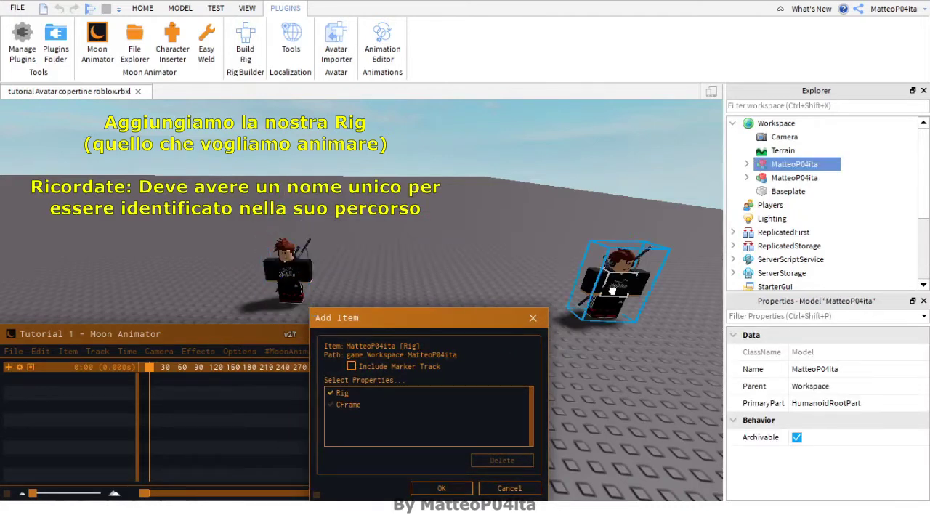
{"action": "left_click", "coordinate": [287, 276]}
{"action": "left_click", "coordinate": [458, 289]}
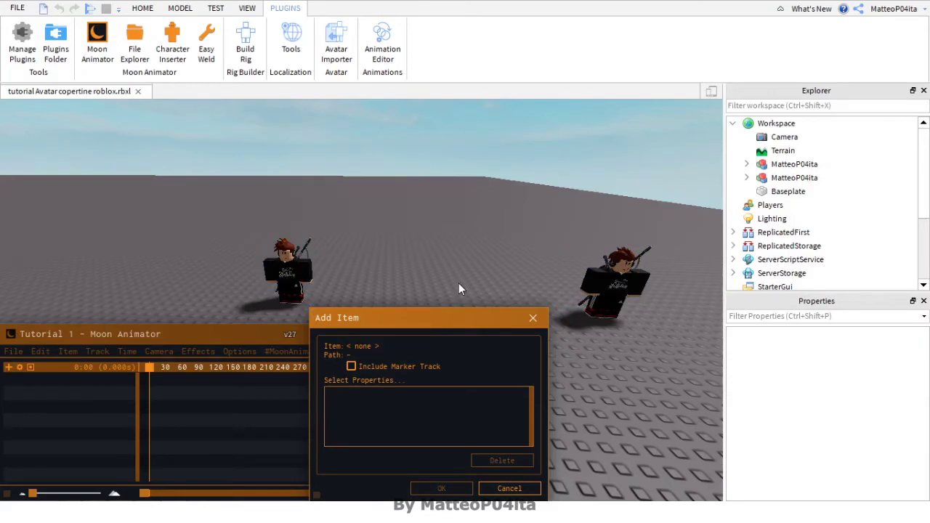
Give the two character models unique names by appending R15 to the first one's name and R6 to the second one's
{"action": "double_click", "coordinate": [794, 163]}
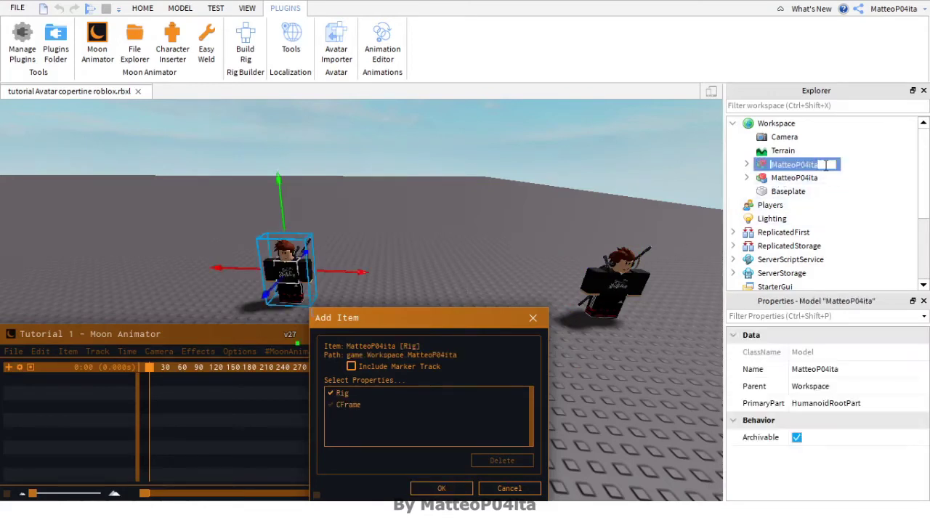
{"action": "left_click", "coordinate": [825, 165]}
{"action": "type", "text": "R15"}
{"action": "left_click", "coordinate": [826, 178]}
{"action": "left_click", "coordinate": [825, 179]}
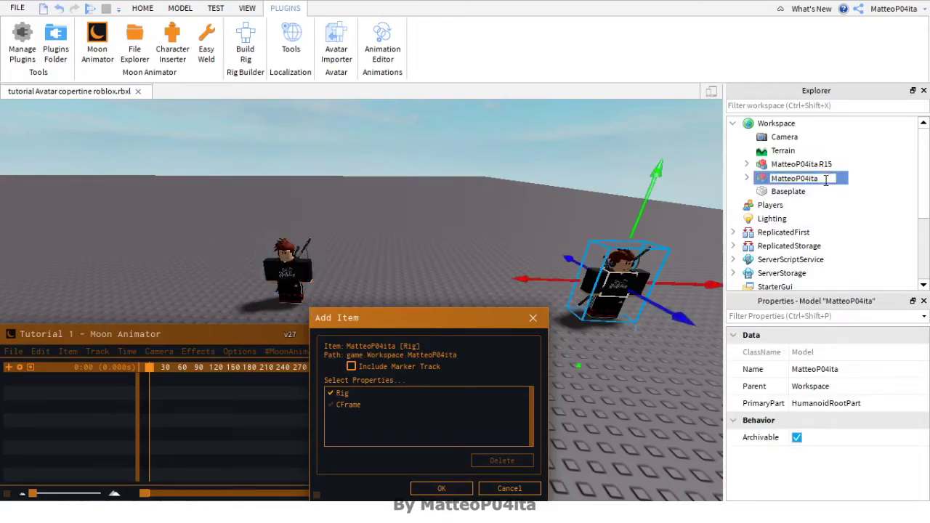
{"action": "type", "text": "R6"}
Add the R15 character to the animation with its Rig property and look through its body-part tracks
{"action": "left_click", "coordinate": [287, 276]}
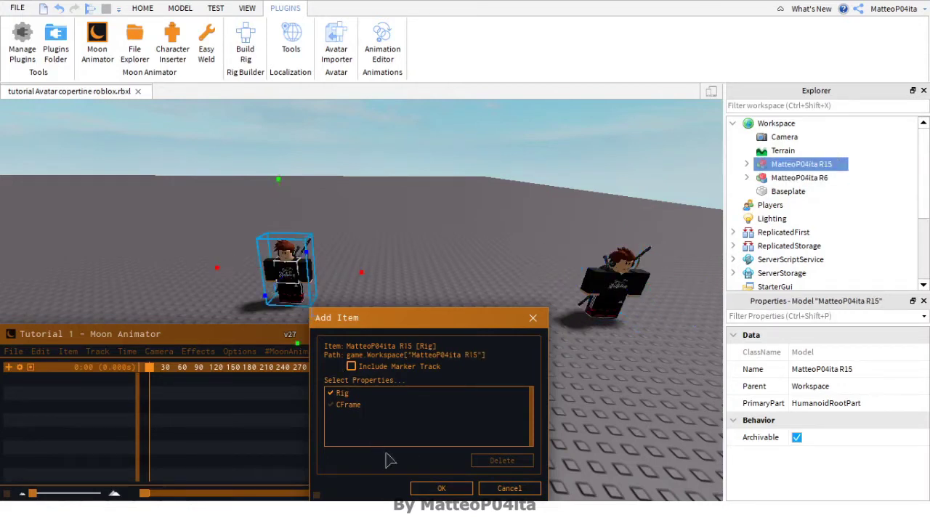
{"action": "left_click", "coordinate": [441, 488]}
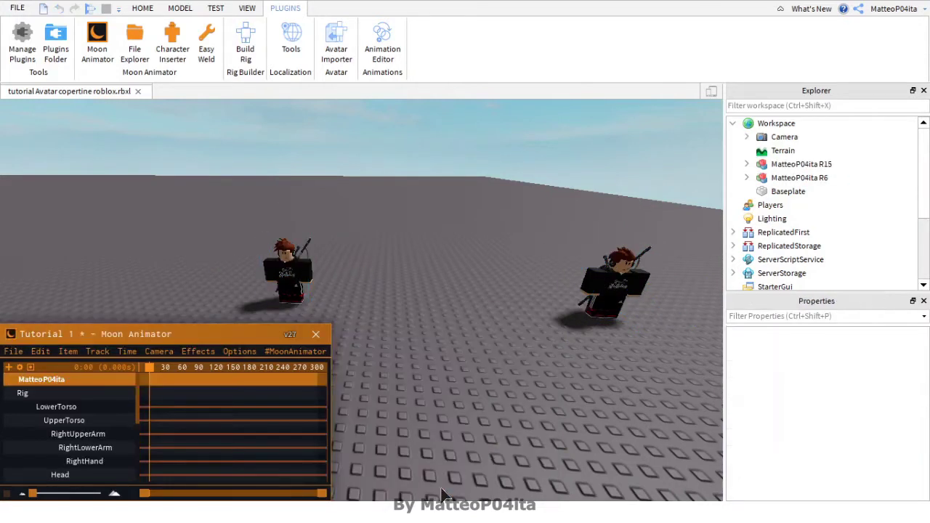
{"action": "scroll", "coordinate": [52, 437], "scroll_direction": "down", "scroll_amount": 4}
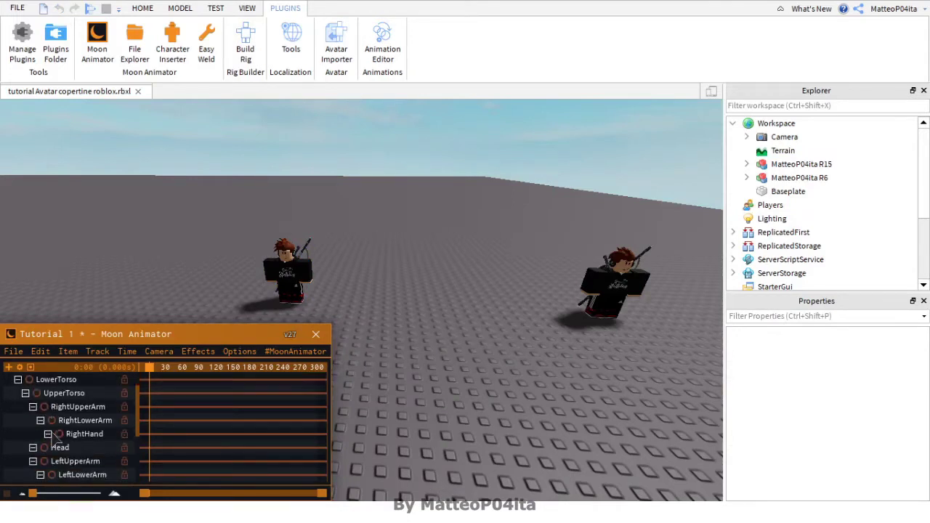
{"action": "scroll", "coordinate": [53, 434], "scroll_direction": "up", "scroll_amount": 5}
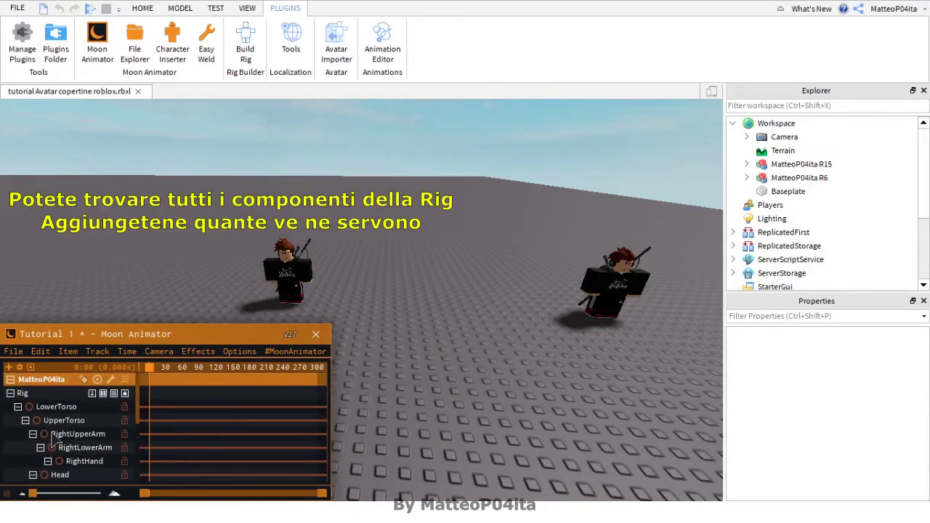
Add the R6 character to the animation with its Rig property and look through its body-part tracks
{"action": "left_click", "coordinate": [9, 367]}
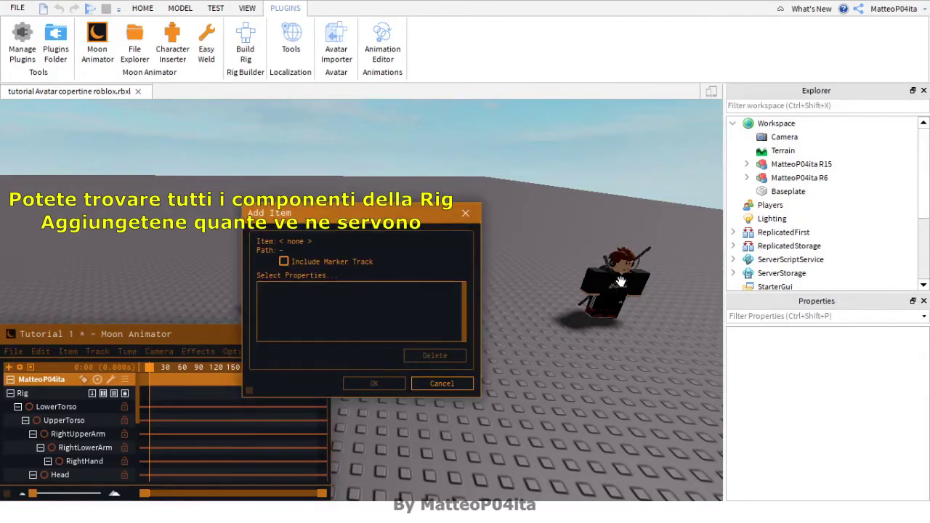
{"action": "left_click", "coordinate": [620, 281]}
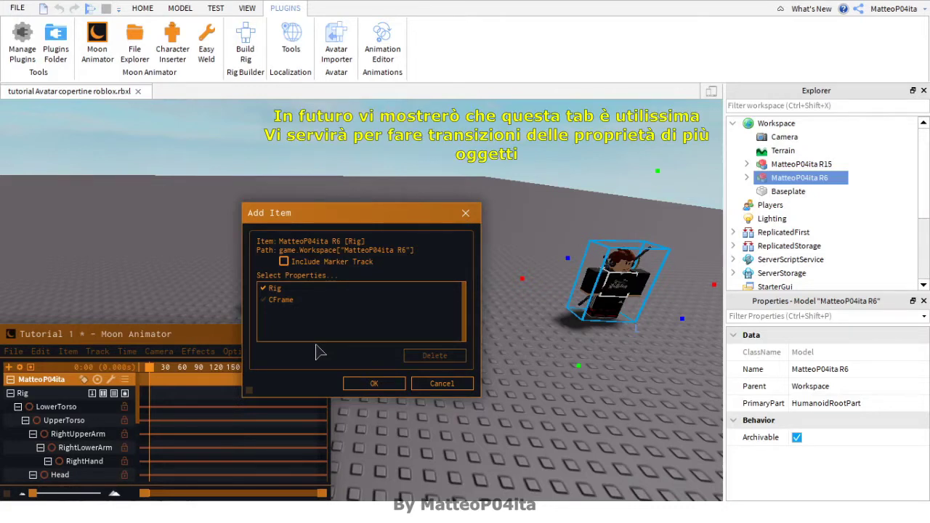
{"action": "left_click", "coordinate": [371, 383]}
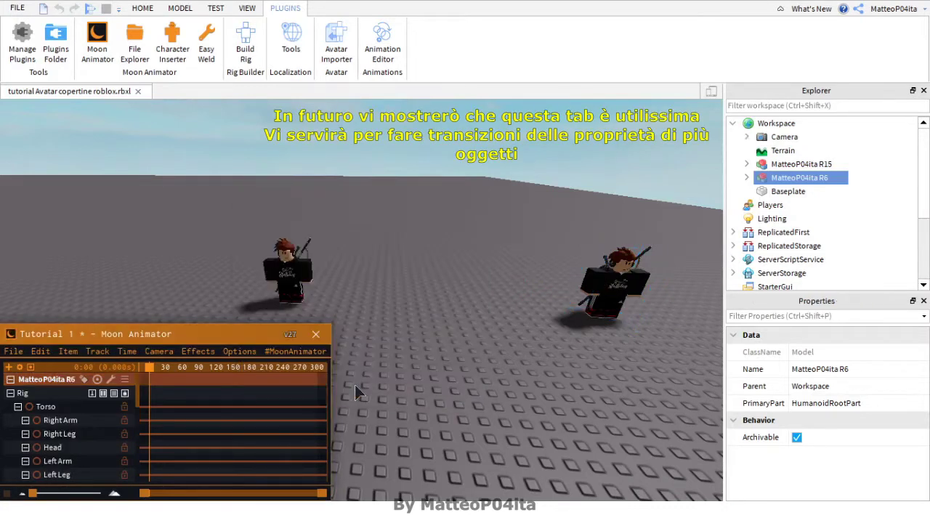
{"action": "scroll", "coordinate": [76, 415], "scroll_direction": "down", "scroll_amount": 3}
{"action": "scroll", "coordinate": [75, 415], "scroll_direction": "down", "scroll_amount": 1}
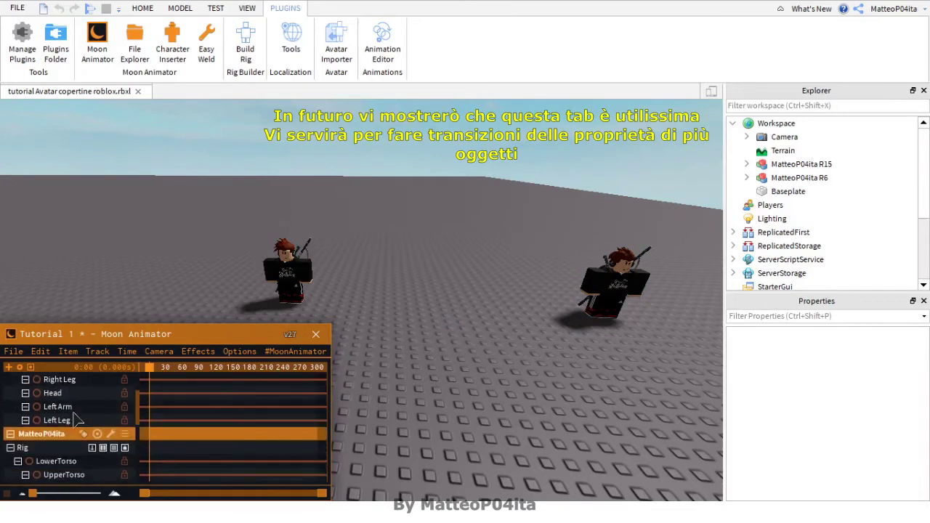
{"action": "scroll", "coordinate": [73, 416], "scroll_direction": "up", "scroll_amount": 4}
Collapse both characters' track groups, move the R15 group above the R6 group and expand the R15 group again
{"action": "left_click", "coordinate": [10, 380]}
{"action": "left_click", "coordinate": [10, 393]}
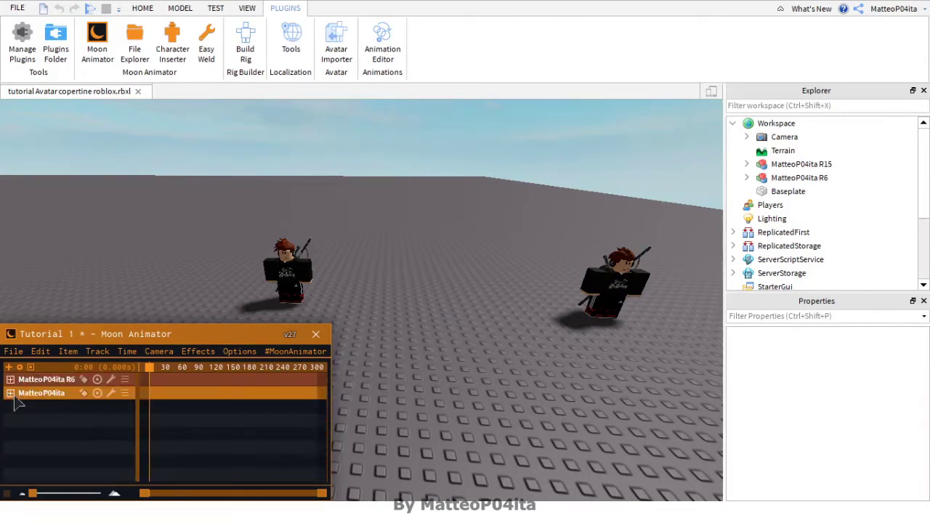
{"action": "left_click_drag", "start_coordinate": [125, 393], "coordinate": [127, 381]}
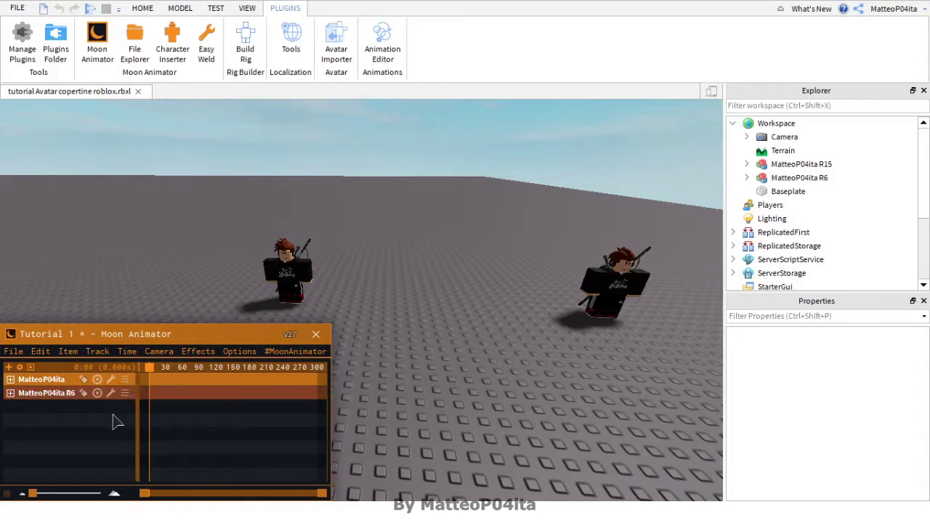
{"action": "left_click", "coordinate": [10, 380]}
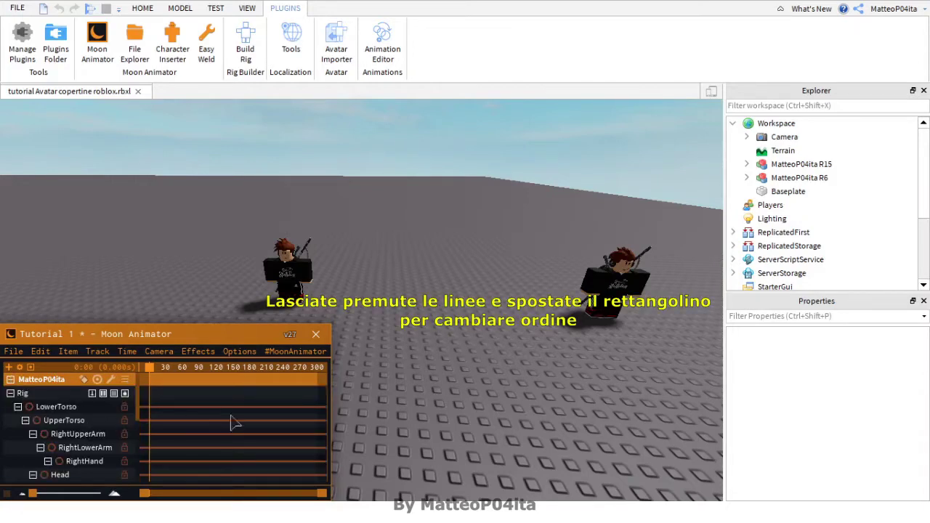
Raise the R15 character's LeftUpperArm outward at frame 0 by rotating it about -70.6 degrees around the blue axis
{"action": "right_click_drag", "start_coordinate": [480, 402], "coordinate": [477, 398]}
{"action": "key", "text": "w"}
{"action": "key", "text": "w"}
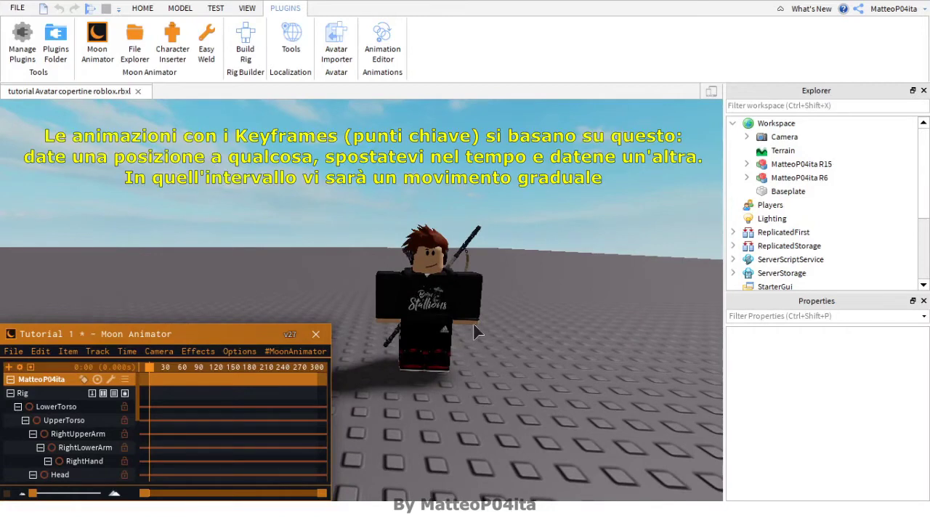
{"action": "left_click", "coordinate": [476, 300]}
{"action": "scroll", "coordinate": [138, 450], "scroll_direction": "down", "scroll_amount": 2}
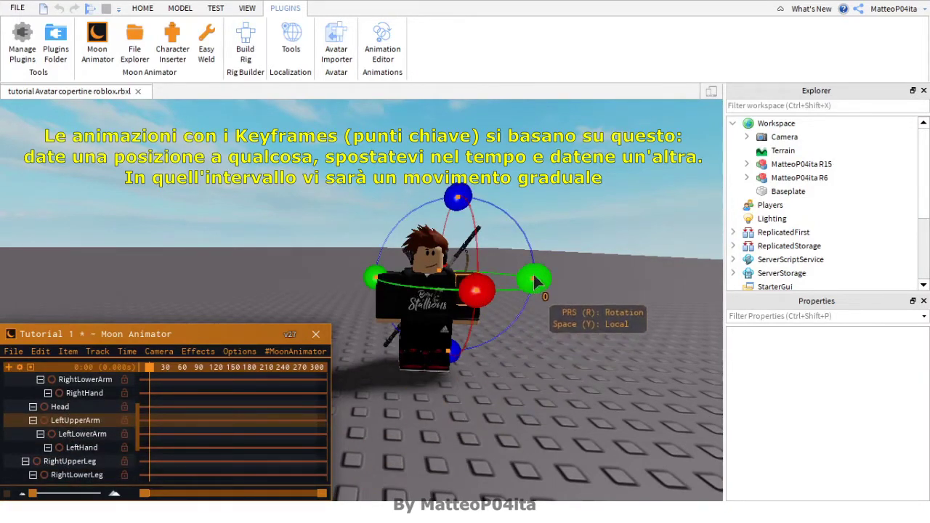
{"action": "left_click_drag", "start_coordinate": [465, 200], "coordinate": [342, 235]}
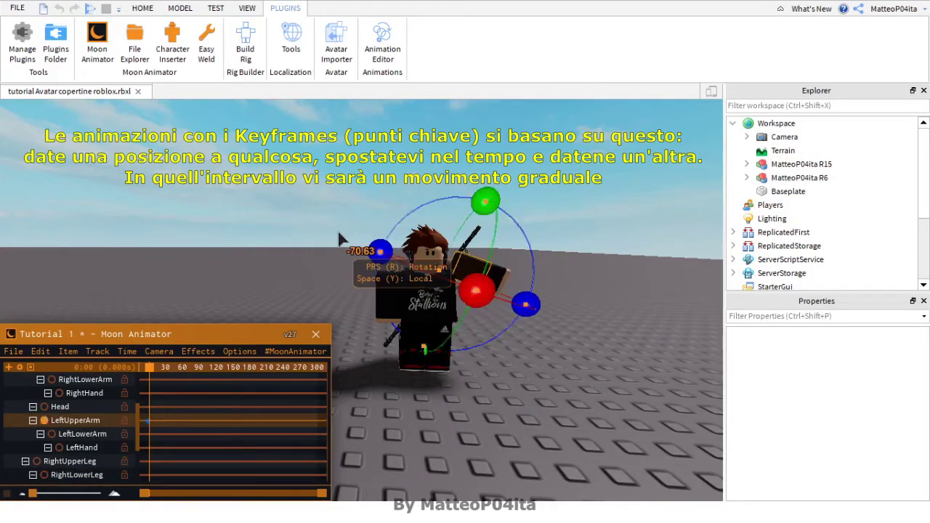
Set a second LeftUpperArm pose at frame 156 by lowering the arm and tilting it about 29.7 degrees around the red axis
{"action": "left_click", "coordinate": [236, 368]}
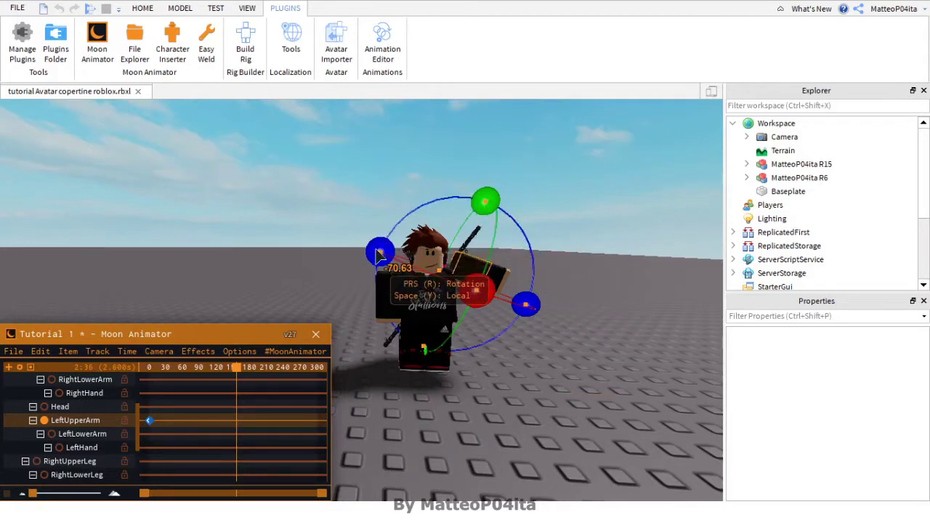
{"action": "left_click_drag", "start_coordinate": [379, 252], "coordinate": [469, 334]}
{"action": "left_click_drag", "start_coordinate": [476, 291], "coordinate": [468, 229]}
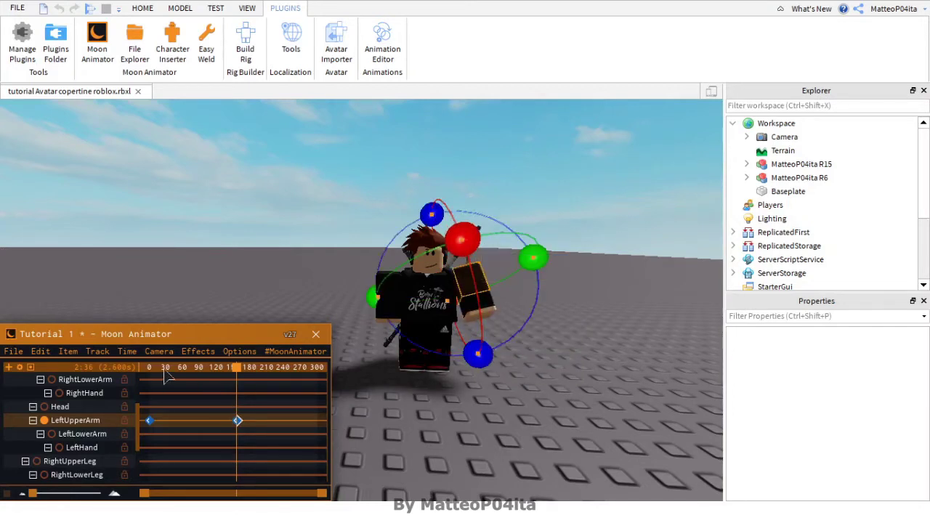
Return to the start of the timeline, deselect the arm and play the arm animation
{"action": "key", "text": "1"}
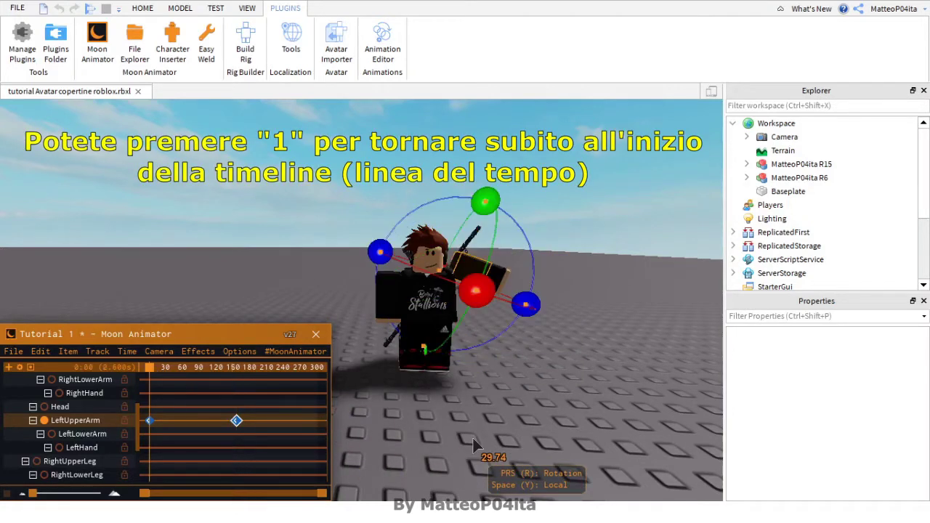
{"action": "left_click", "coordinate": [472, 444]}
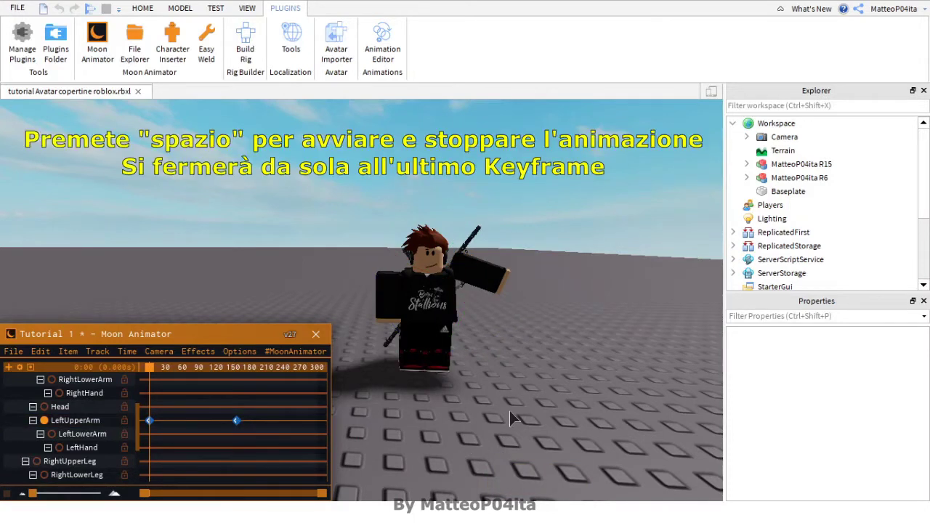
{"action": "key", "text": "space"}
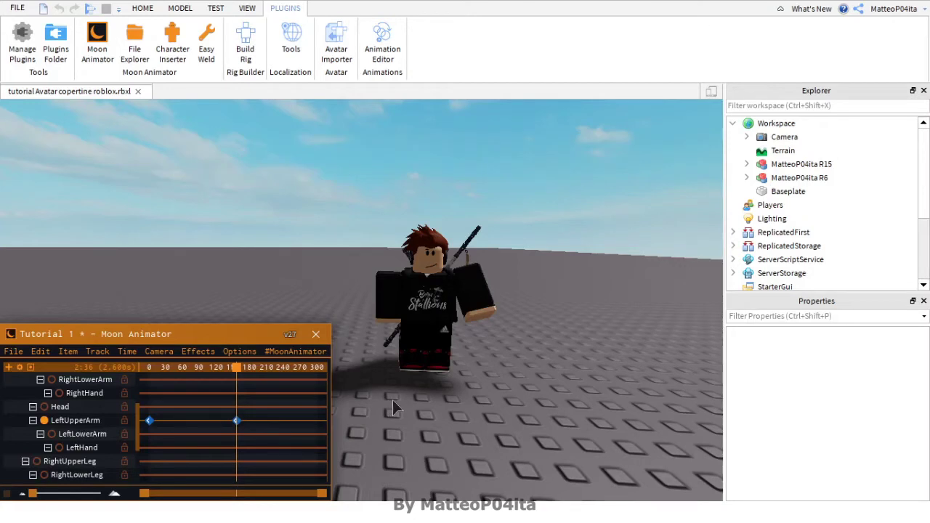
Move the second LeftUpperArm keyframe from frame 156 to frame 33 and replay the animation from the start
{"action": "left_click", "coordinate": [237, 421]}
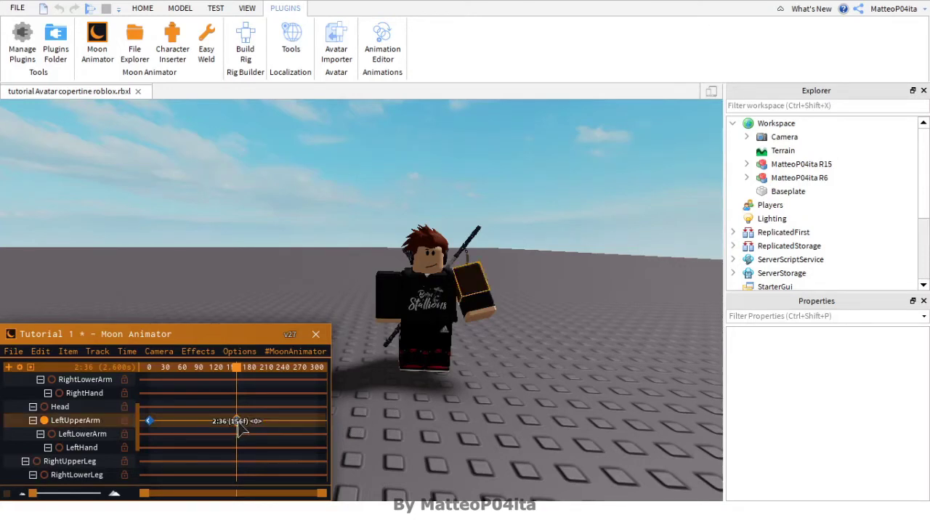
{"action": "left_click_drag", "start_coordinate": [242, 429], "coordinate": [172, 427], "text": "shift"}
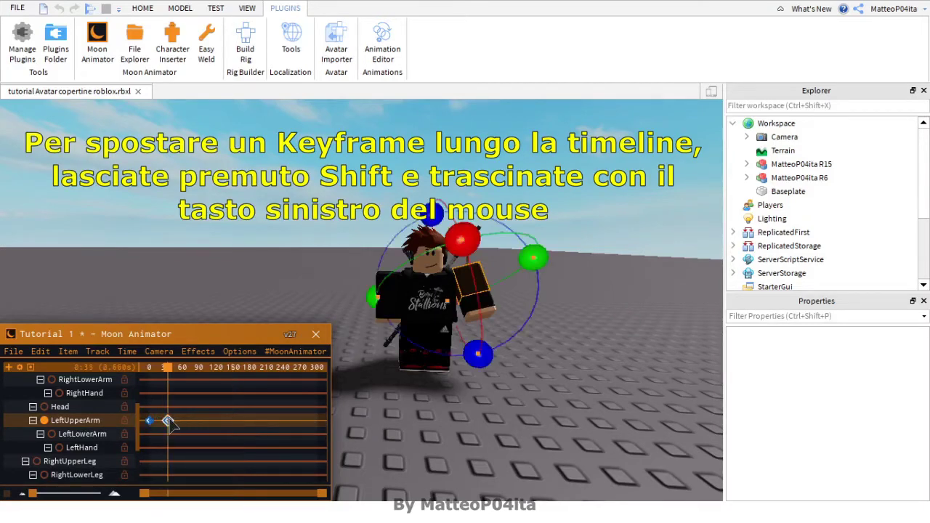
{"action": "left_click", "coordinate": [147, 367]}
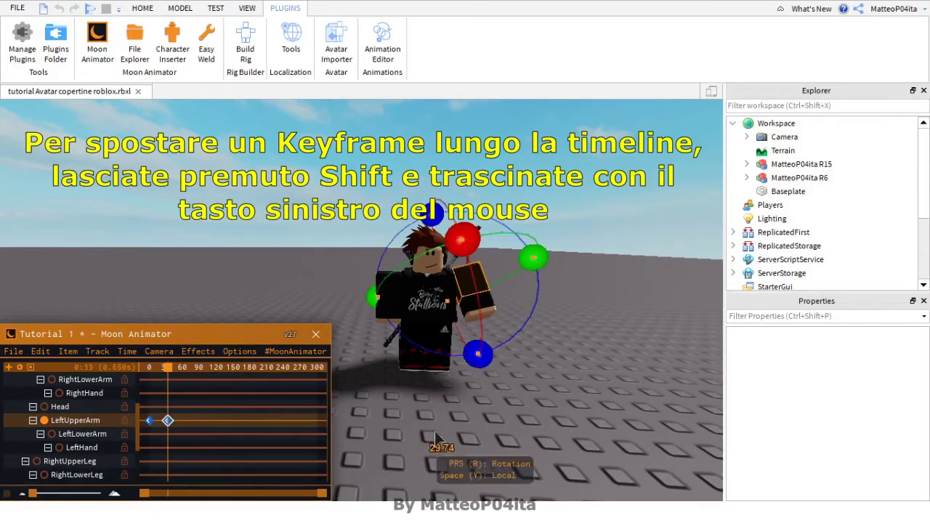
{"action": "left_click", "coordinate": [520, 437]}
{"action": "key", "text": "space"}
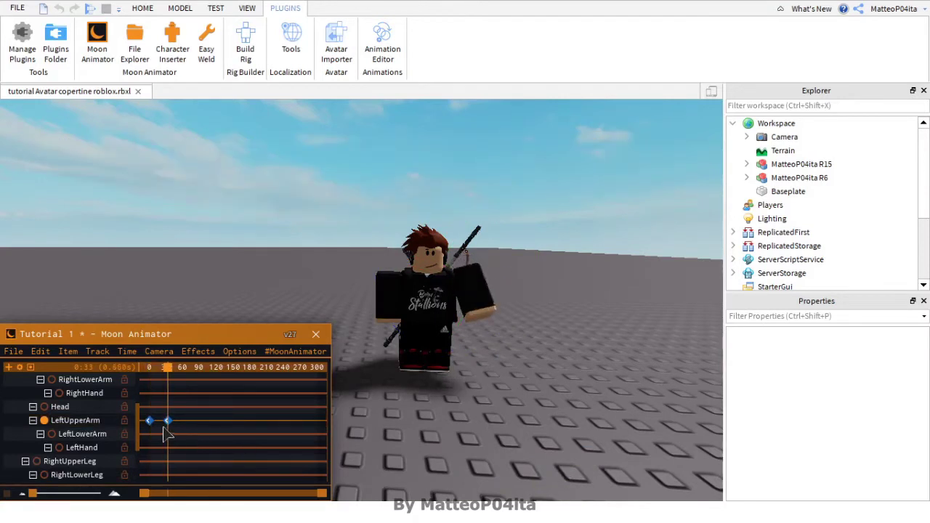
Bring the second LeftUpperArm keyframe closer to the first, at frame 8 on a magnified timeline, and replay the faster movement
{"action": "left_click", "coordinate": [170, 428]}
{"action": "left_click_drag", "start_coordinate": [172, 427], "coordinate": [161, 430]}
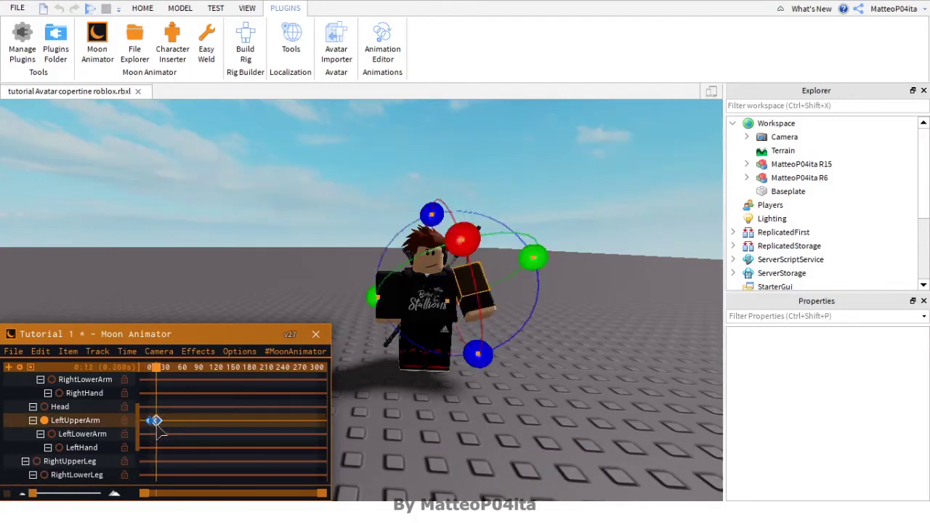
{"action": "left_click_drag", "start_coordinate": [32, 497], "coordinate": [90, 493]}
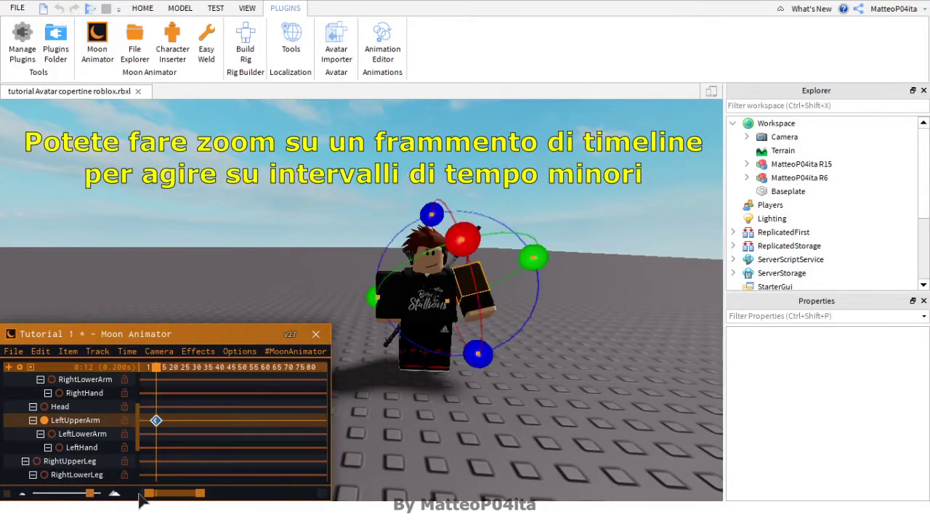
{"action": "left_click_drag", "start_coordinate": [183, 494], "coordinate": [174, 495]}
{"action": "left_click_drag", "start_coordinate": [176, 422], "coordinate": [168, 423]}
{"action": "key", "text": "Home"}
{"action": "key", "text": "space"}
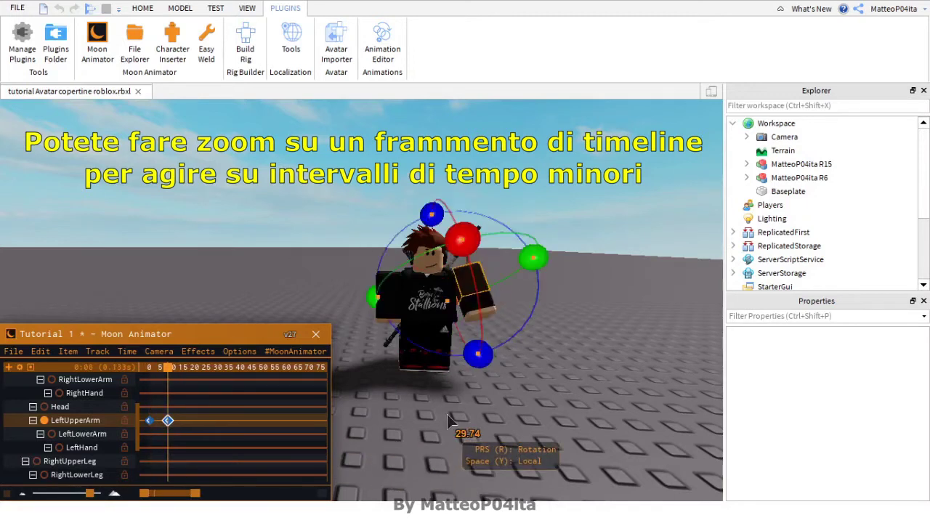
{"action": "left_click", "coordinate": [447, 414]}
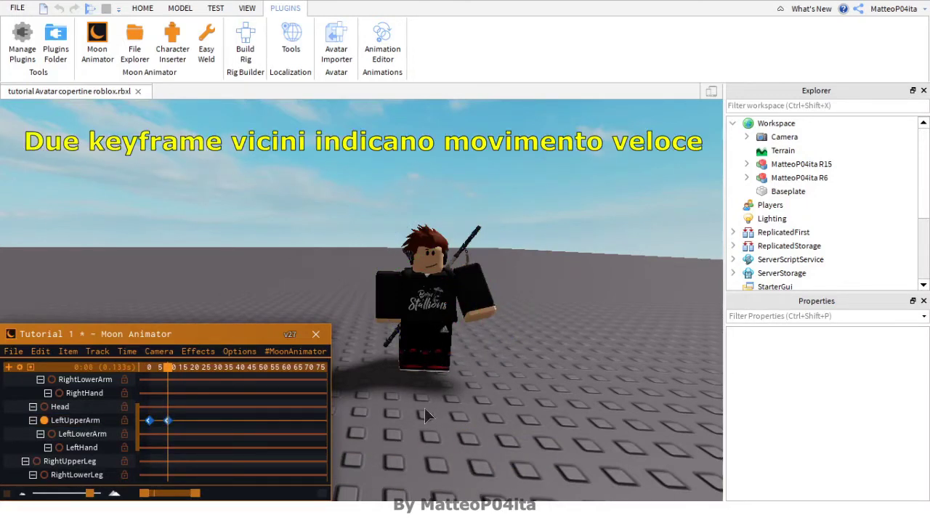
Remove the second LeftUpperArm keyframe at frame 8 and restore it with undo and redo
{"action": "left_click_drag", "start_coordinate": [216, 401], "coordinate": [160, 445]}
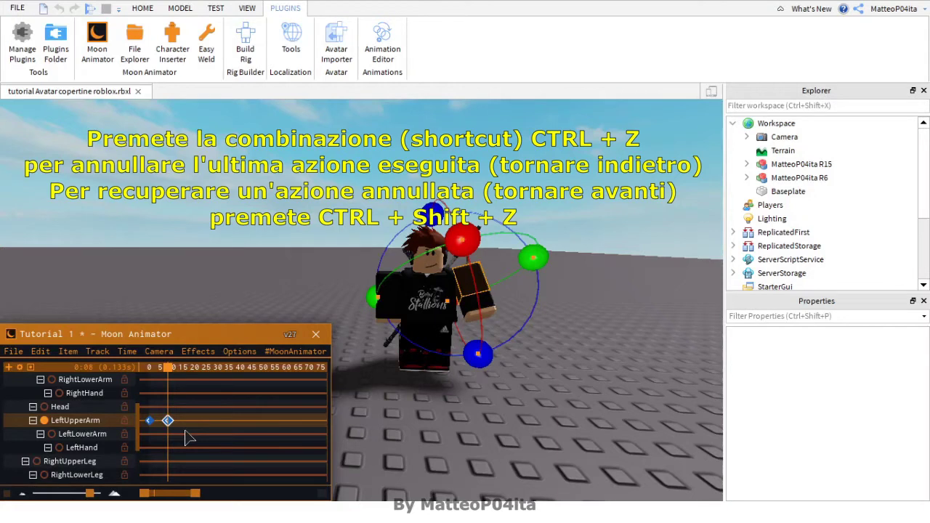
{"action": "key", "text": "ctrl+z"}
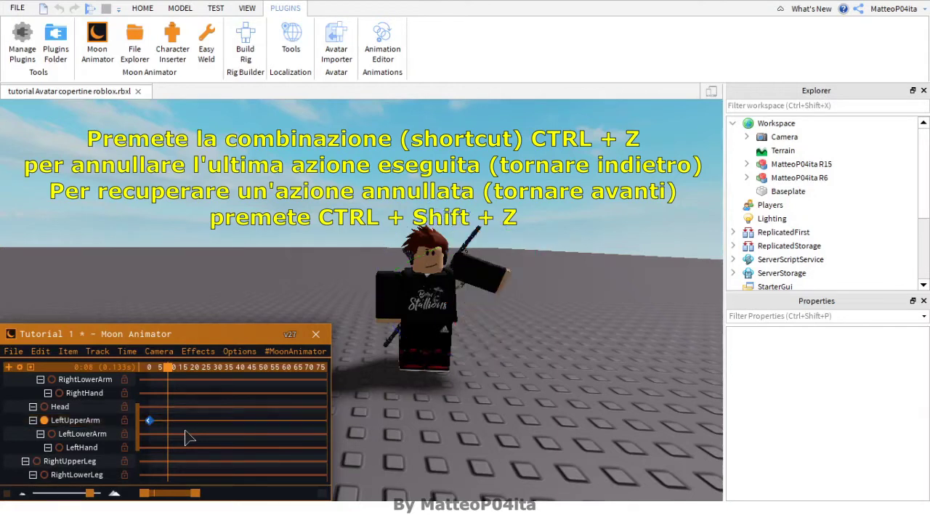
{"action": "key", "text": "ctrl+shift+z"}
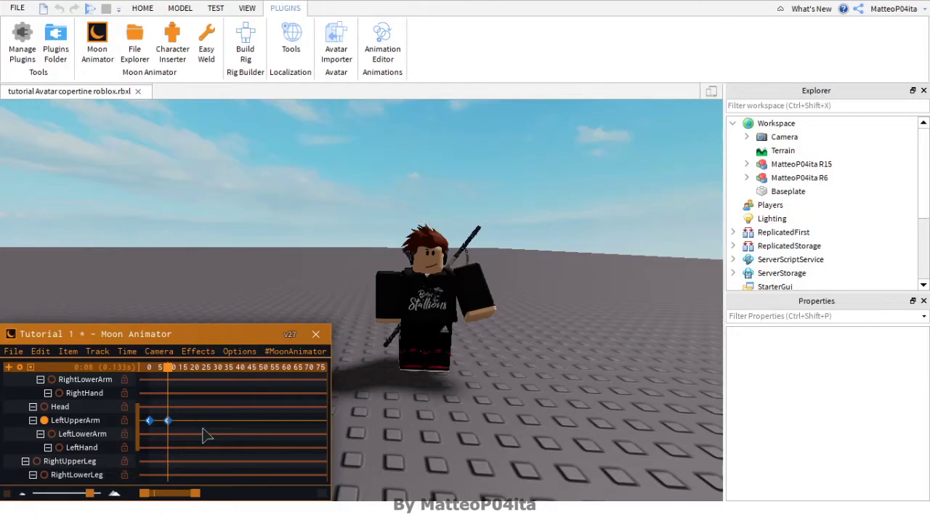
Return to frame 0, add a Head keyframe by turning the head about 57.41 degrees around the green axis, and try deleting a keyframe
{"action": "scroll", "coordinate": [119, 425], "scroll_direction": "up", "scroll_amount": 3}
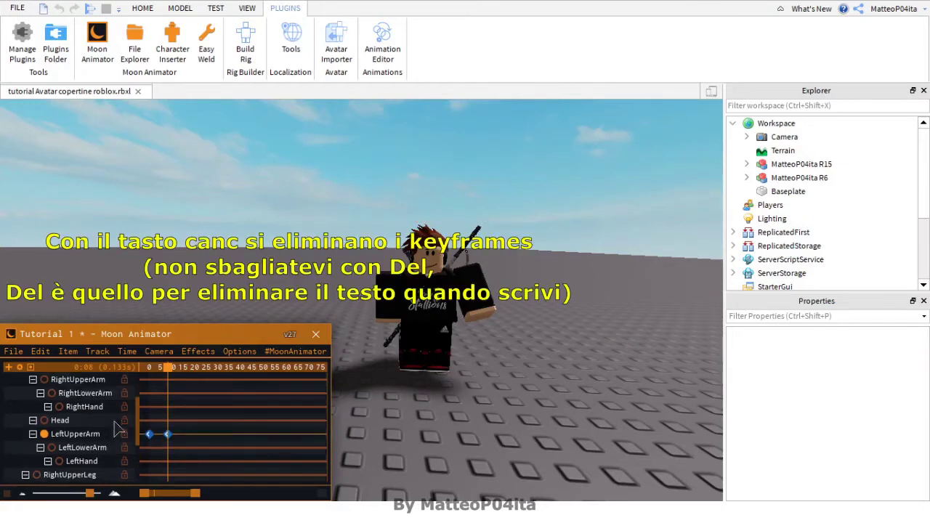
{"action": "left_click", "coordinate": [138, 366]}
{"action": "left_click", "coordinate": [427, 256]}
{"action": "left_click_drag", "start_coordinate": [511, 270], "coordinate": [493, 280]}
{"action": "key", "text": "Delete"}
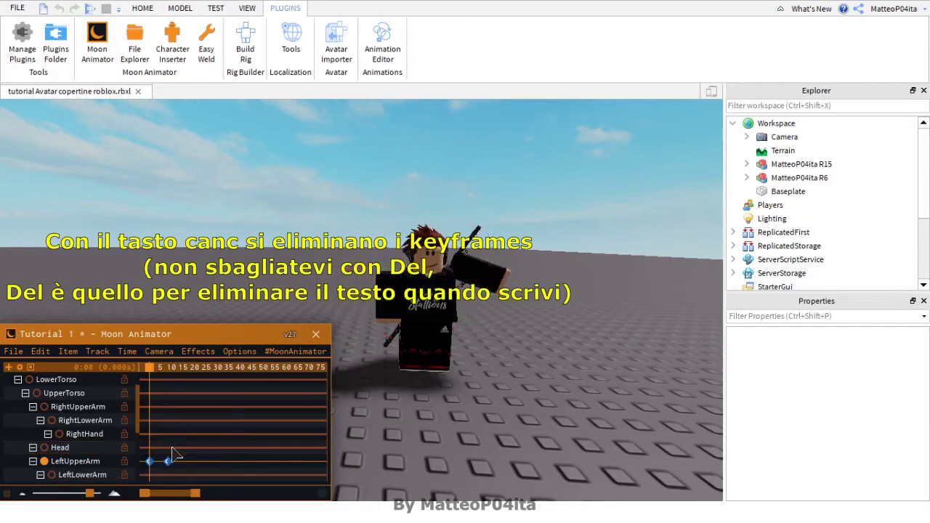
Cut the Head keyframe from frame 0 and paste it at frame 8, aligned with the second LeftUpperArm keyframe
{"action": "left_click", "coordinate": [168, 461]}
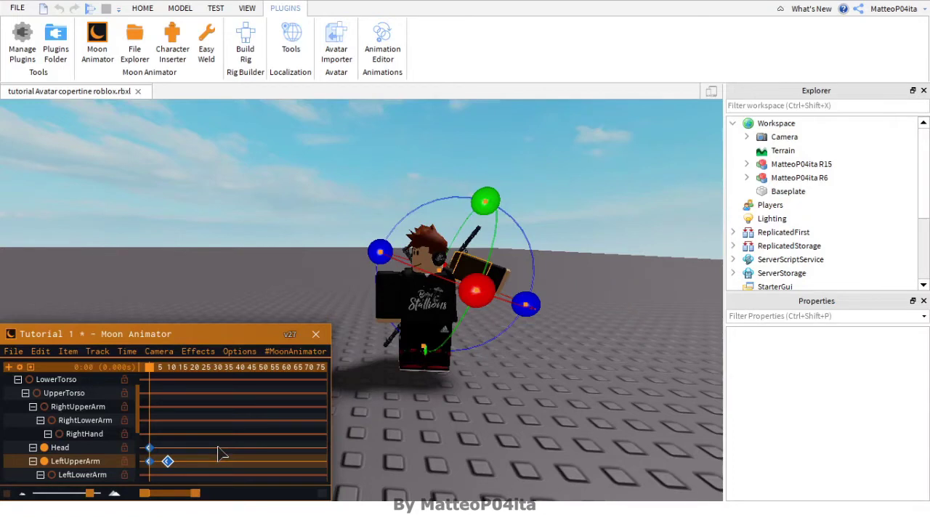
{"action": "left_click", "coordinate": [212, 447]}
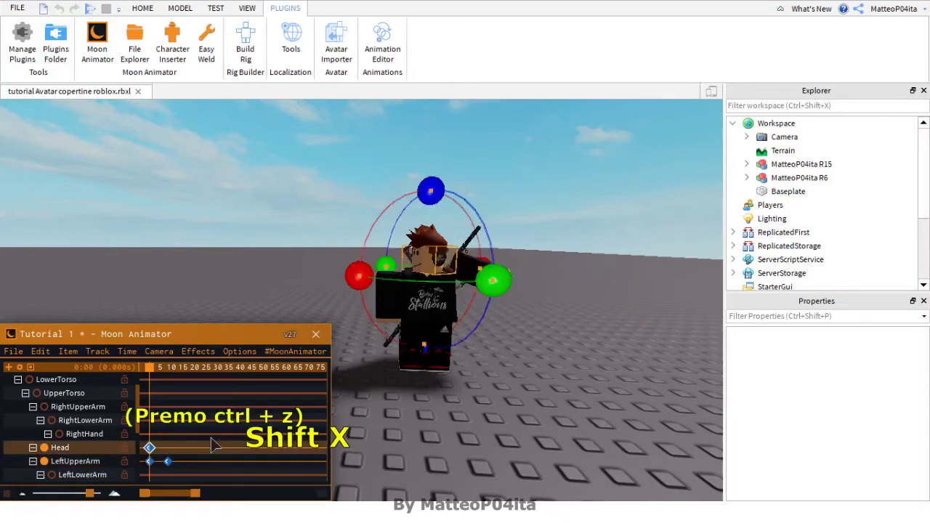
{"action": "key", "text": "shift+x"}
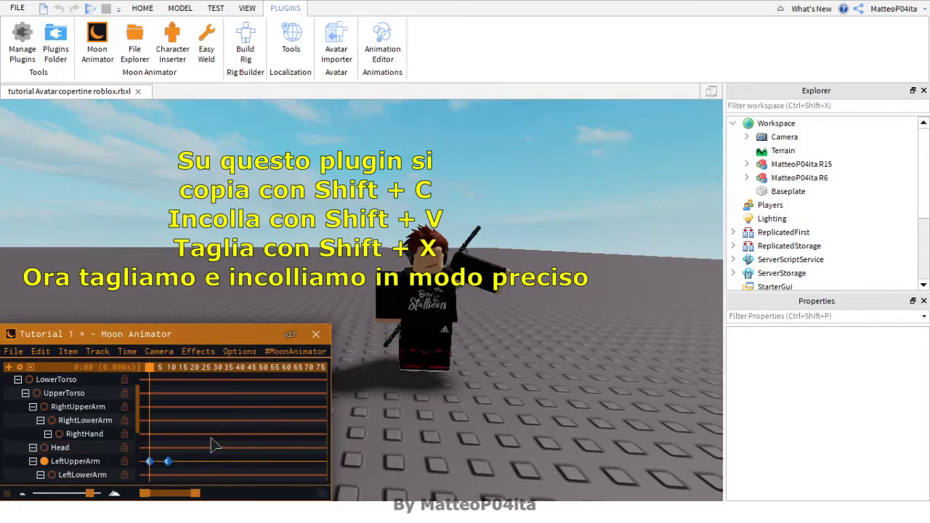
{"action": "left_click", "coordinate": [168, 462]}
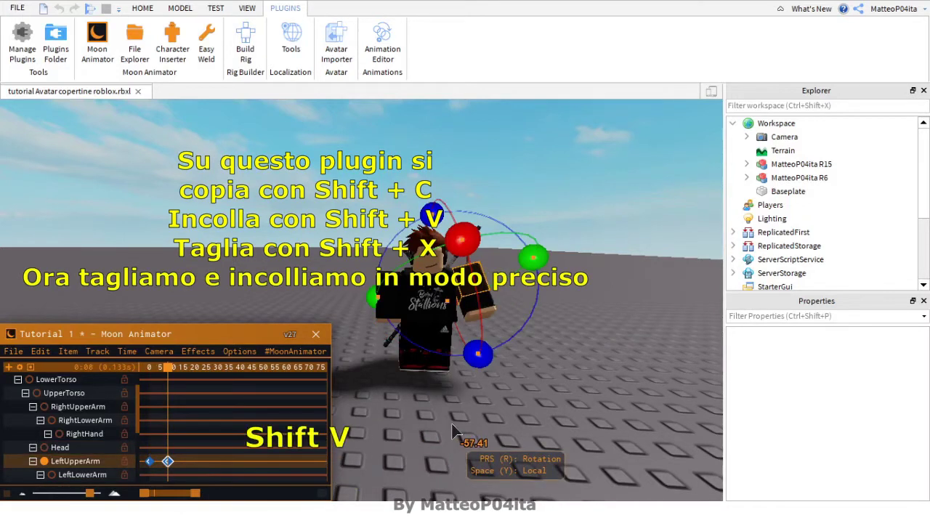
{"action": "key", "text": "shift+v"}
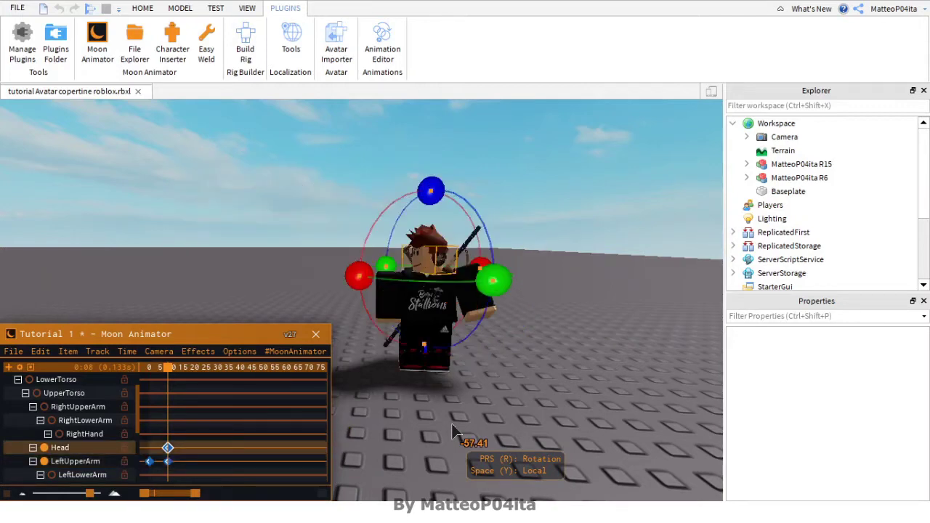
Set a second Head keyframe at frame 32 by tilting the head back around the red axis, and scrub through the movement
{"action": "left_click", "coordinate": [223, 367]}
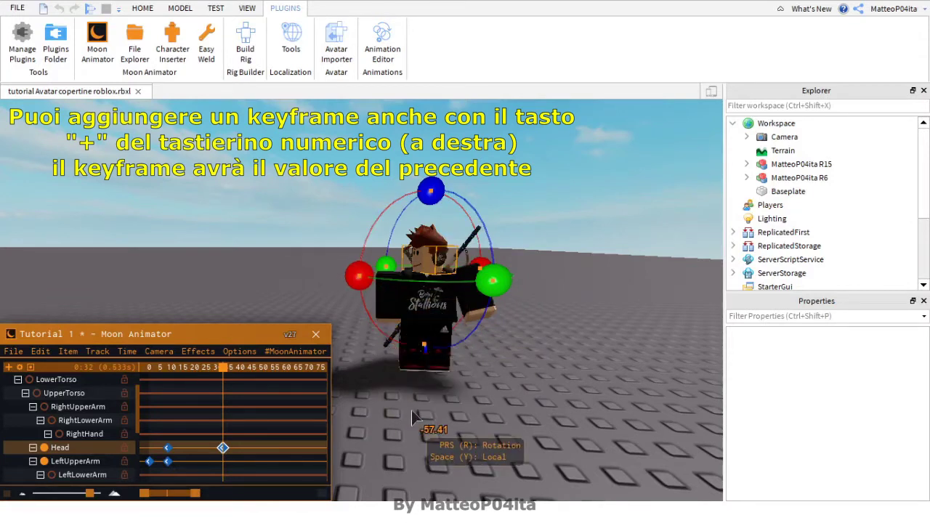
{"action": "key", "text": "ctrl+z"}
{"action": "left_click", "coordinate": [434, 268]}
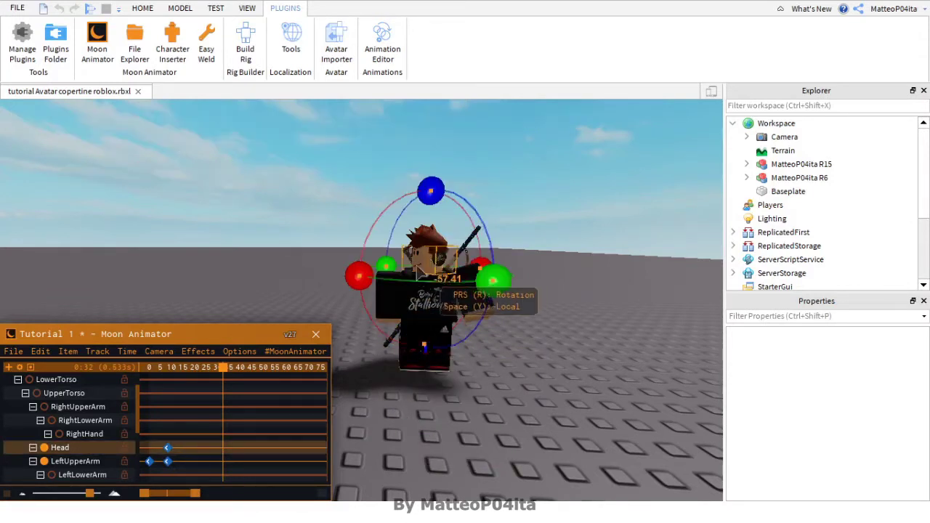
{"action": "left_click_drag", "start_coordinate": [384, 220], "coordinate": [399, 207]}
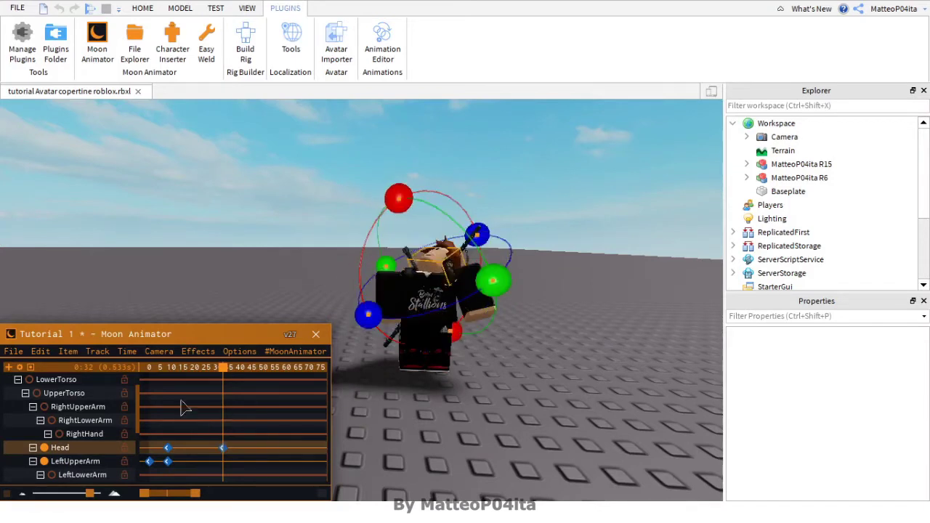
{"action": "left_click_drag", "start_coordinate": [167, 369], "coordinate": [222, 374]}
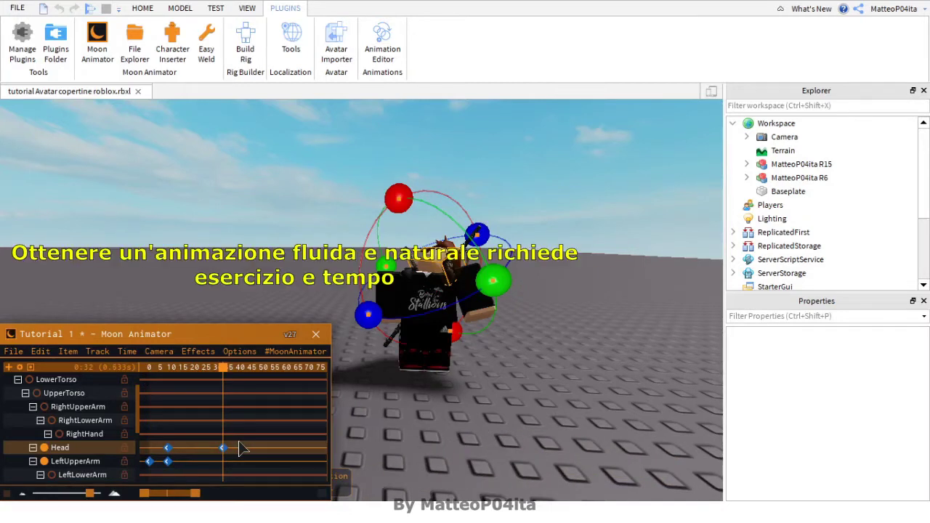
Add a LeftUpperLeg keyframe at frame 19 by raising the left leg, and deselect it
{"action": "left_click", "coordinate": [194, 369]}
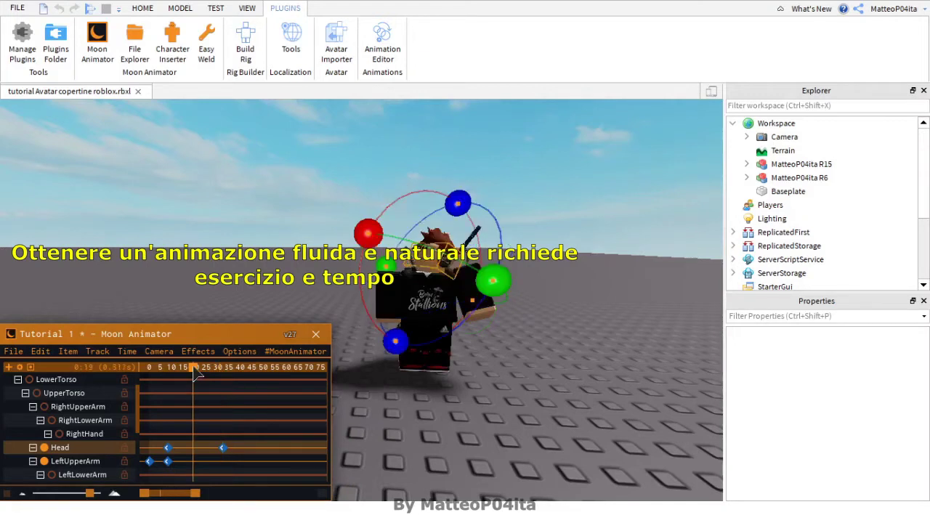
{"action": "left_click", "coordinate": [435, 357]}
{"action": "left_click", "coordinate": [450, 335]}
{"action": "left_click_drag", "start_coordinate": [455, 349], "coordinate": [452, 371]}
{"action": "left_click", "coordinate": [378, 414]}
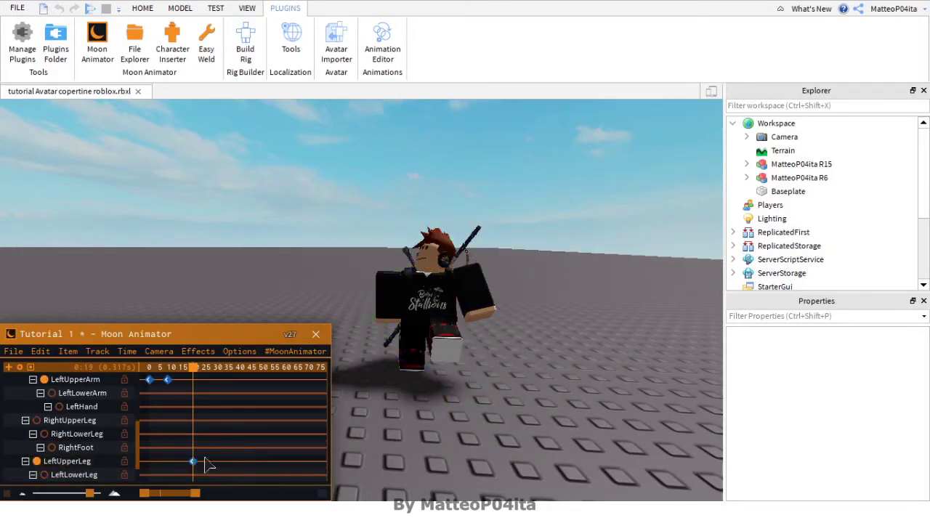
Snap the LeftUpperLeg keyframe from frame 19 to frame 8, in line with the second LeftUpperArm keyframe
{"action": "left_click", "coordinate": [167, 379]}
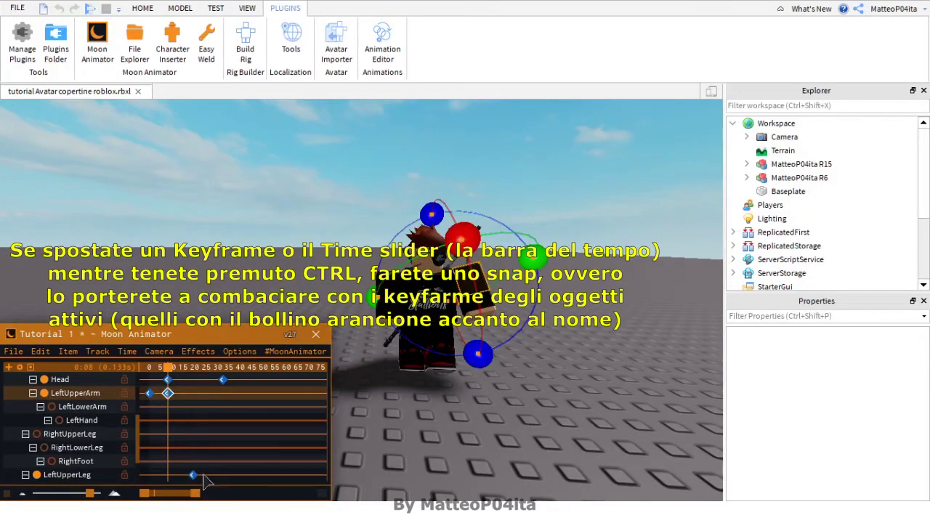
{"action": "left_click_drag", "start_coordinate": [193, 476], "coordinate": [166, 479]}
{"action": "scroll", "coordinate": [45, 433], "scroll_direction": "up", "scroll_amount": 4}
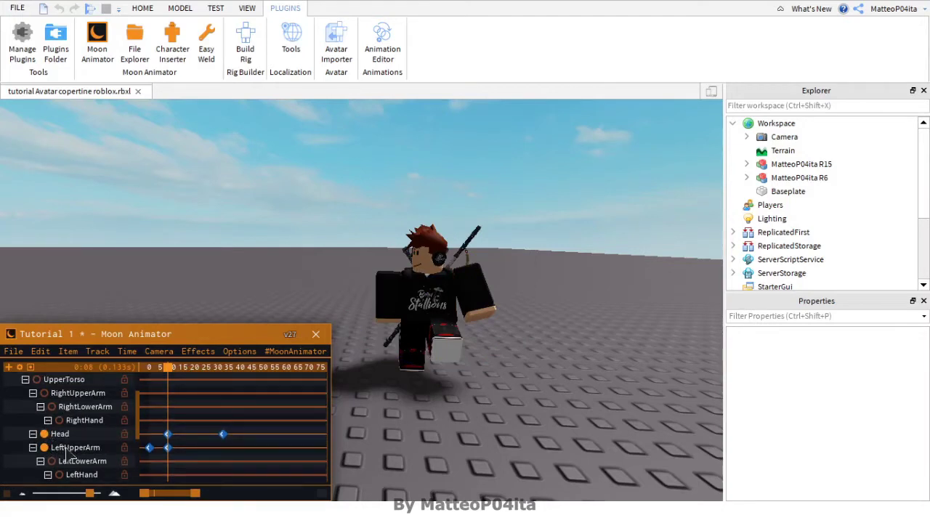
Deactivate the LeftUpperArm track and play the animation from the start without the arm movement
{"action": "left_click", "coordinate": [43, 448]}
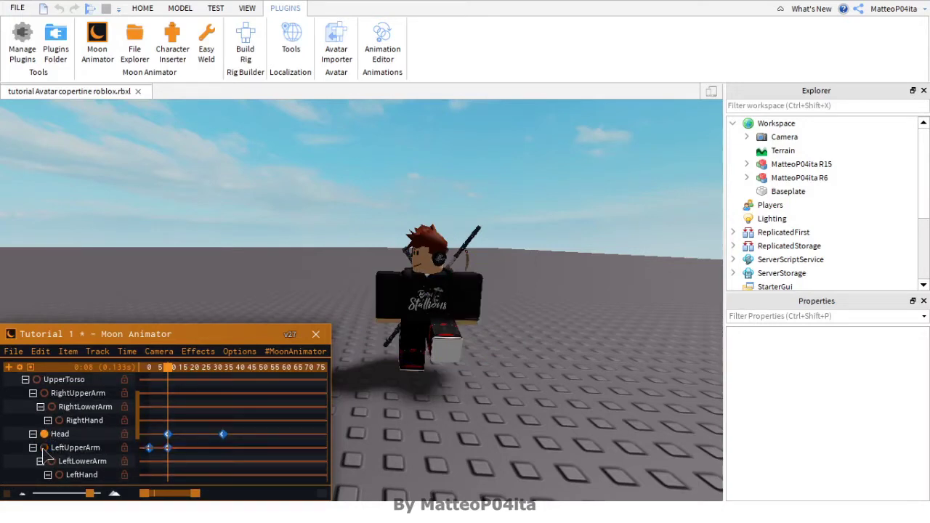
{"action": "left_click", "coordinate": [149, 368]}
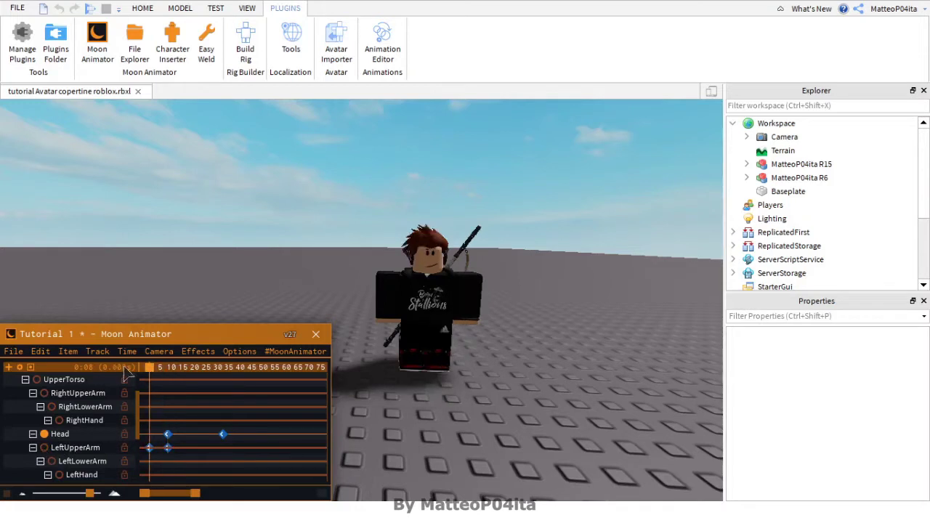
{"action": "key", "text": "space"}
{"action": "key", "text": "space"}
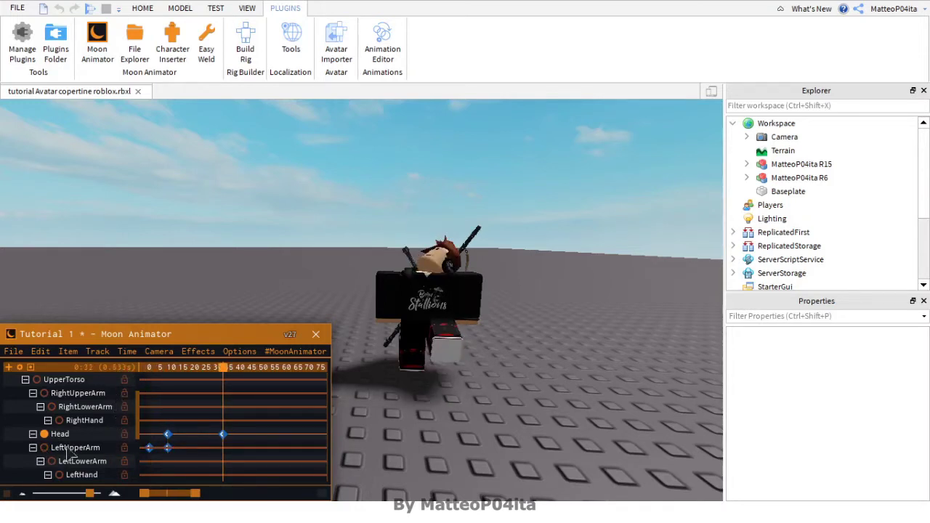
Reactivate the LeftUpperArm track and replay the animation from the start
{"action": "left_click", "coordinate": [44, 448]}
{"action": "left_click", "coordinate": [138, 370]}
{"action": "key", "text": "space"}
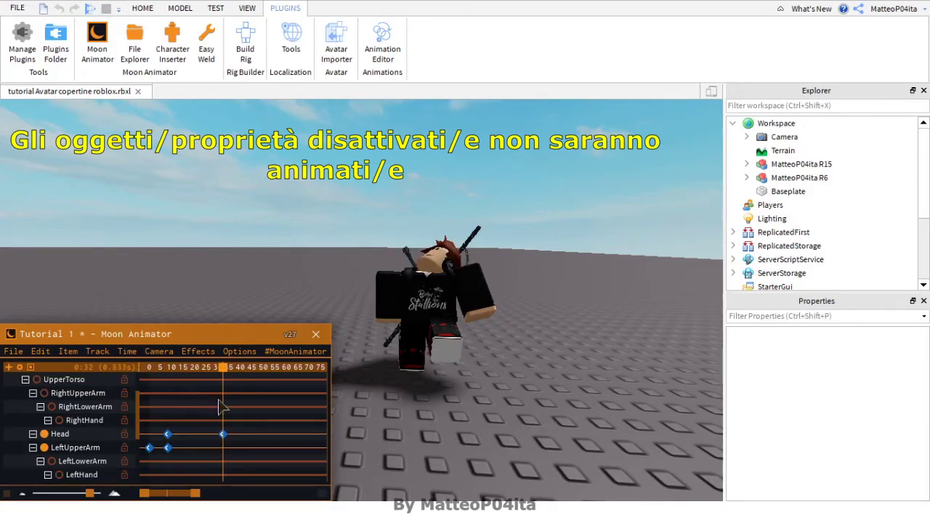
Select the left upper arm on the rig in the 3D view and deselect it
{"action": "scroll", "coordinate": [247, 455], "scroll_direction": "up", "scroll_amount": 1}
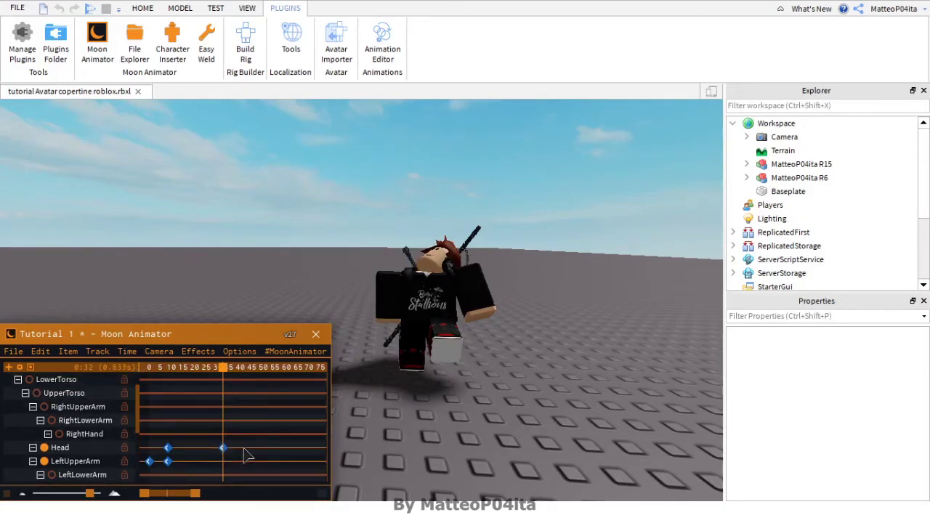
{"action": "scroll", "coordinate": [247, 455], "scroll_direction": "down", "scroll_amount": 2}
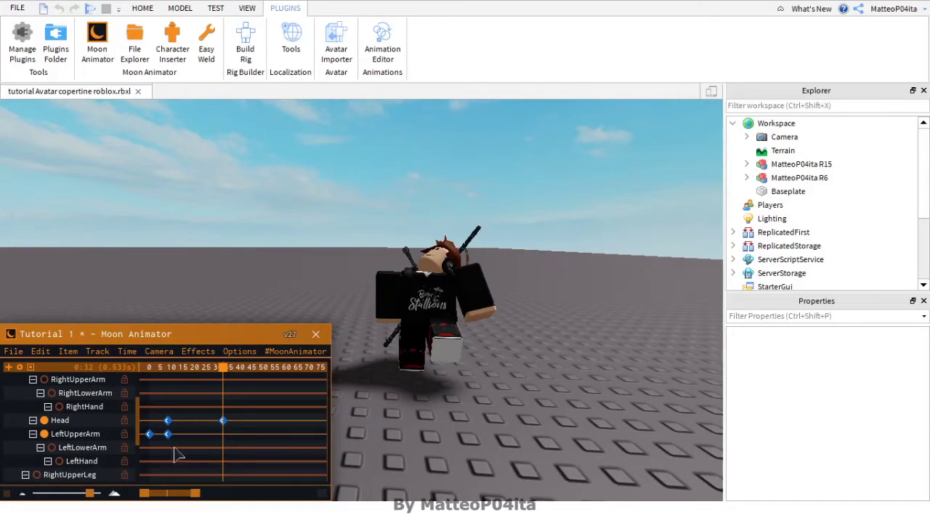
{"action": "right_click_drag", "start_coordinate": [474, 427], "coordinate": [474, 426]}
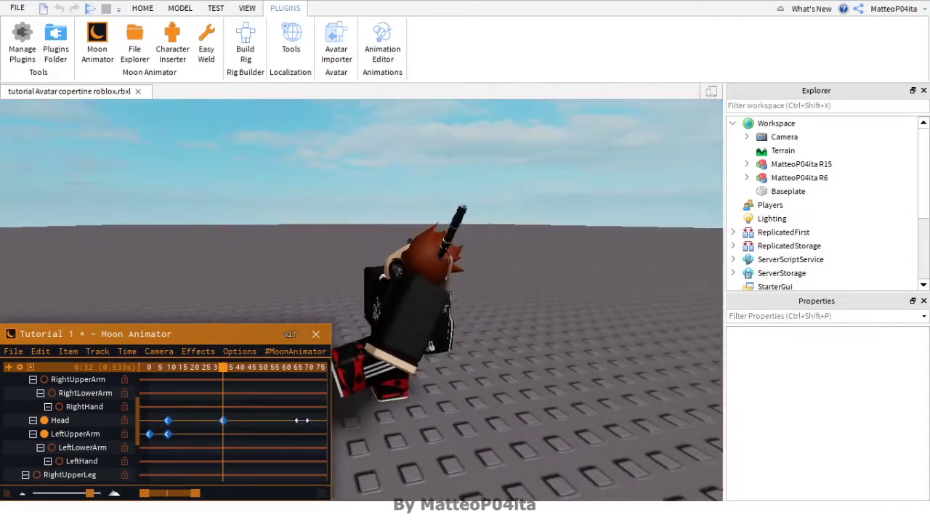
{"action": "scroll", "coordinate": [301, 420], "scroll_direction": "down", "scroll_amount": 1}
{"action": "left_click", "coordinate": [414, 303]}
{"action": "left_click", "coordinate": [448, 436]}
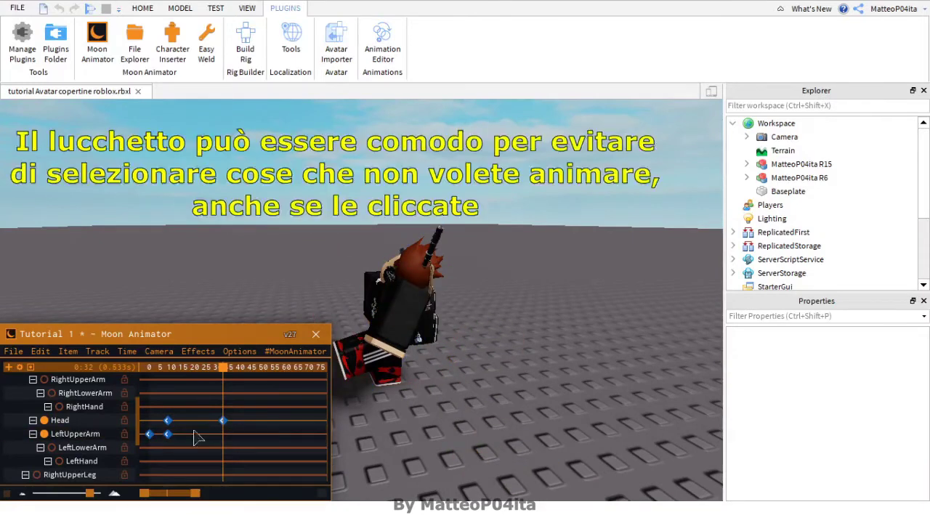
Lock the LeftUpperArm track, try to select the arm on the rig, and unlock the track
{"action": "left_click", "coordinate": [124, 434]}
{"action": "left_click", "coordinate": [418, 309]}
{"action": "left_click", "coordinate": [401, 320]}
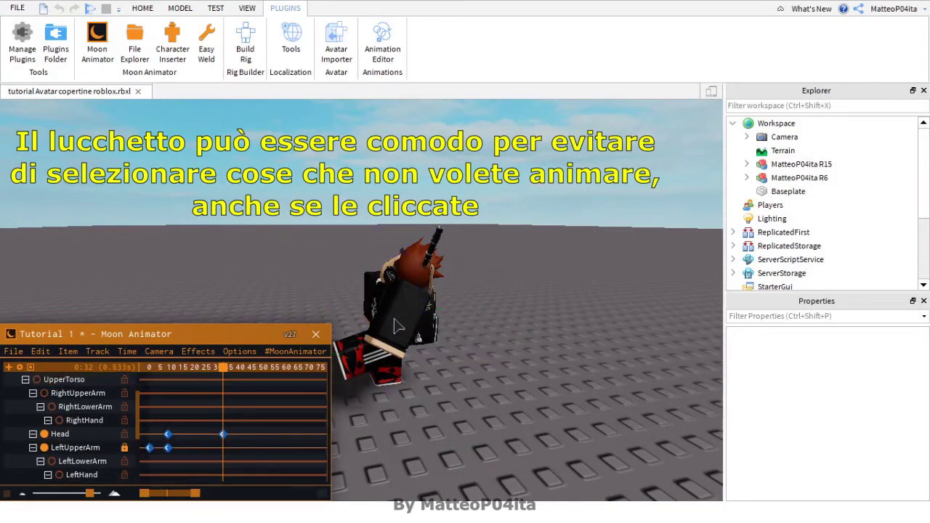
{"action": "left_click", "coordinate": [405, 311]}
{"action": "left_click", "coordinate": [405, 311]}
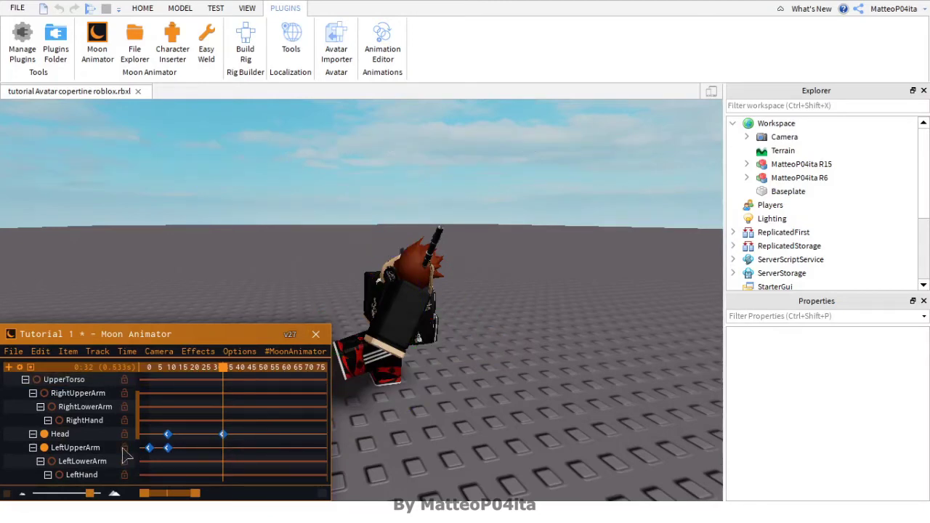
Face the rig from the front, hide the Moon Animator interface and bring it back
{"action": "right_click_drag", "start_coordinate": [462, 459], "coordinate": [429, 465]}
{"action": "right_click_drag", "start_coordinate": [463, 460], "coordinate": [506, 368]}
{"action": "left_click", "coordinate": [15, 352]}
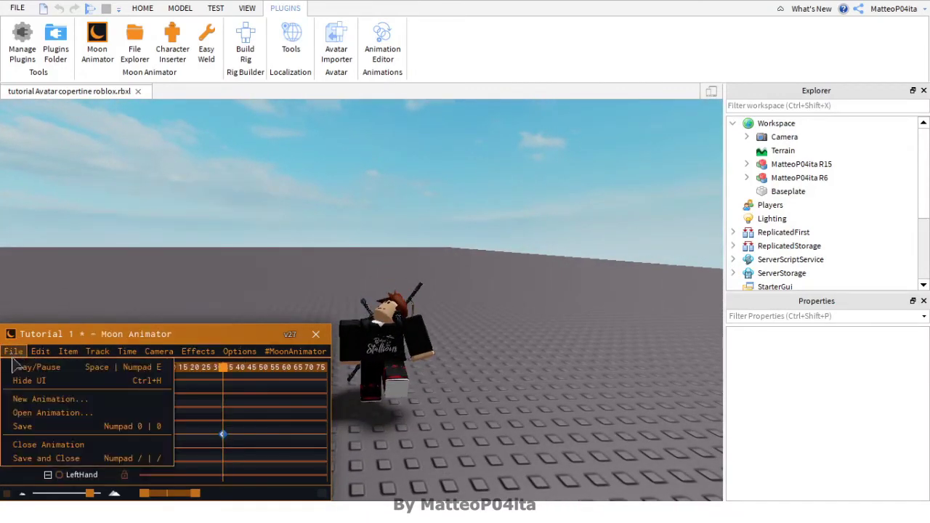
{"action": "left_click", "coordinate": [67, 380]}
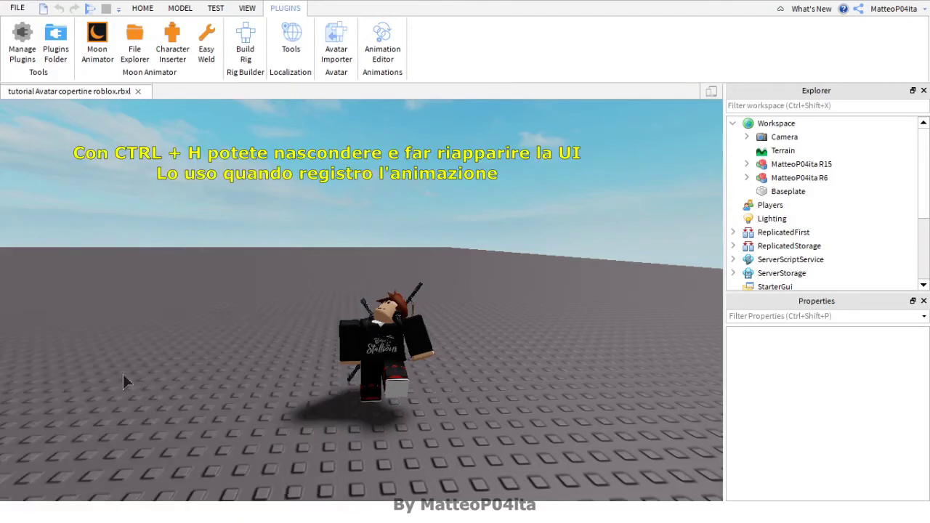
{"action": "key", "text": "ctrl+h"}
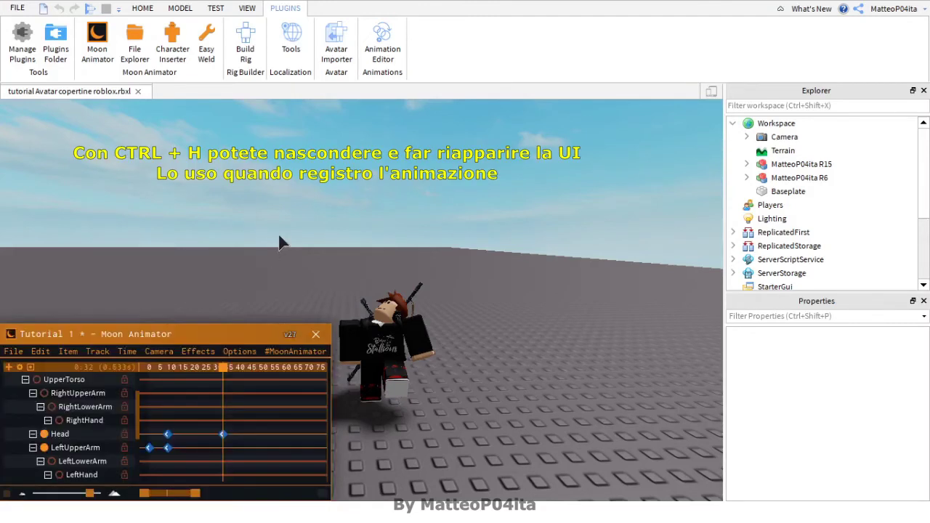
Save the Tutorial 1 animation
{"action": "left_click", "coordinate": [13, 351]}
{"action": "left_click", "coordinate": [51, 427]}
{"action": "left_click", "coordinate": [13, 351]}
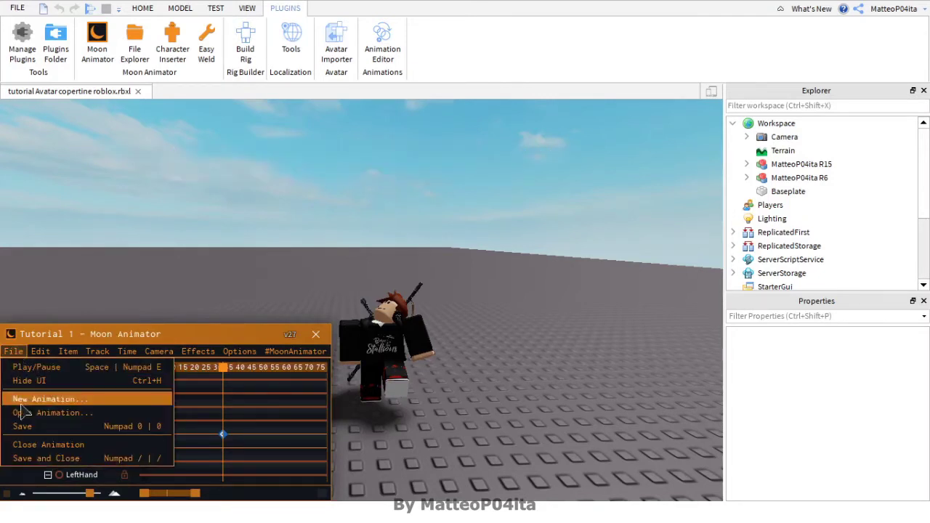
Set the animation's timeline size to 10:00 in the animation settings
{"action": "left_click", "coordinate": [40, 351]}
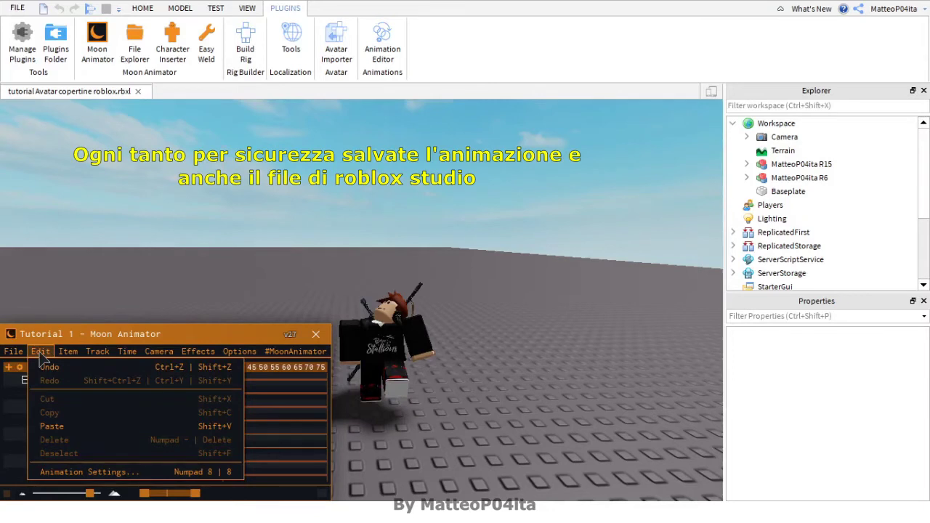
{"action": "left_click", "coordinate": [70, 472]}
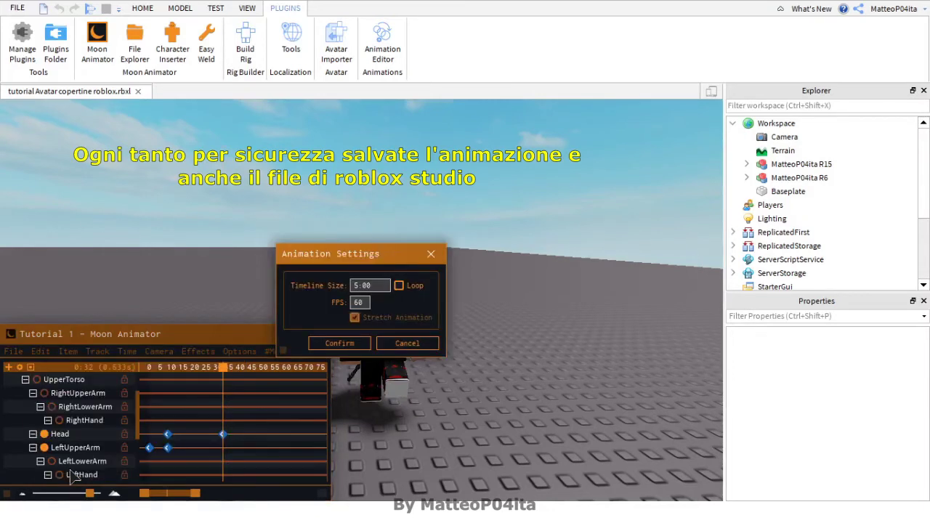
{"action": "left_click", "coordinate": [365, 287]}
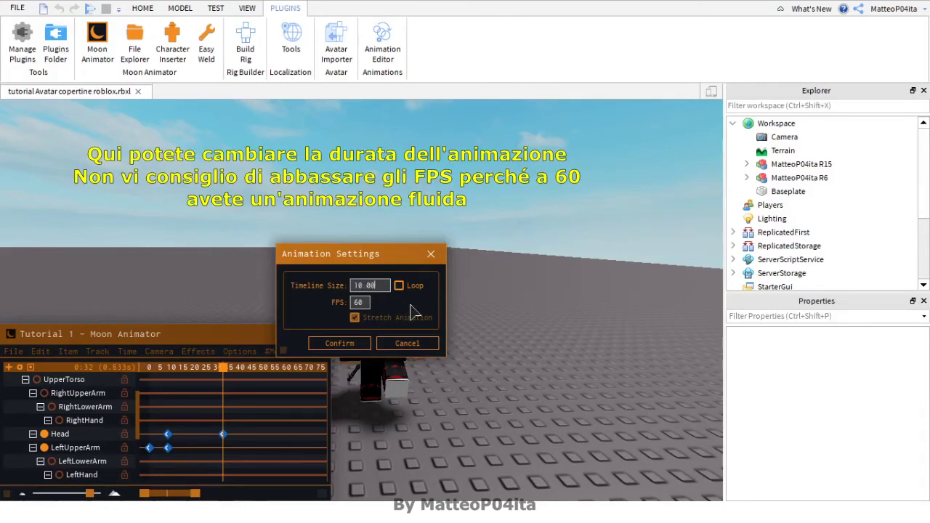
{"action": "left_click", "coordinate": [342, 345]}
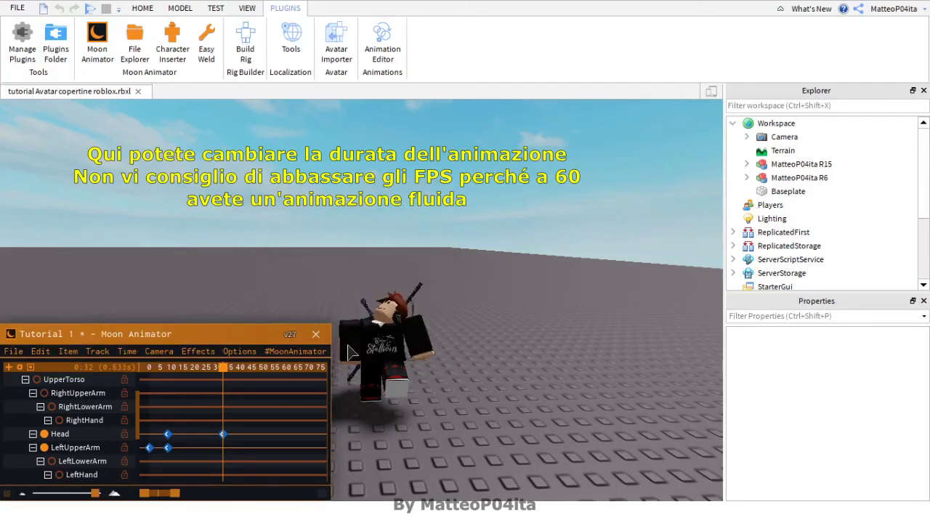
{"action": "left_click_drag", "start_coordinate": [161, 500], "coordinate": [143, 497]}
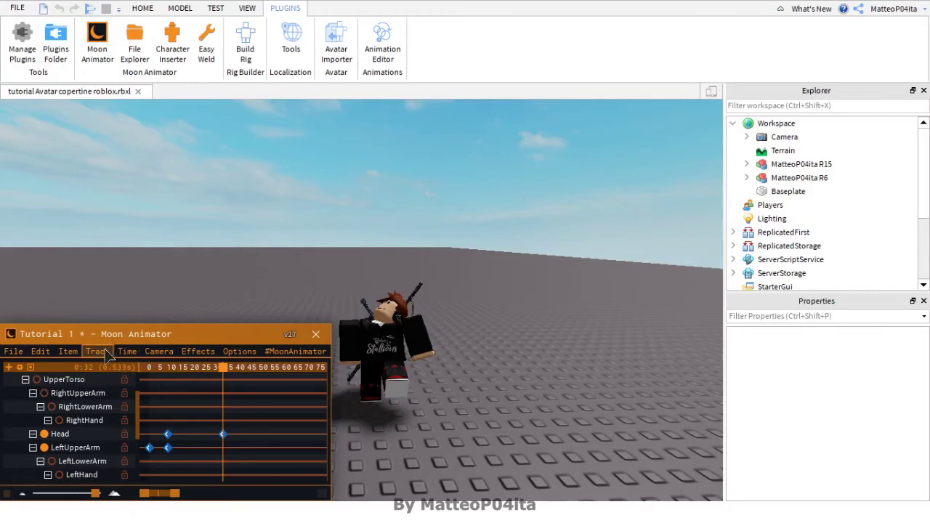
Collapse all items in the track list and expand them again
{"action": "left_click", "coordinate": [66, 351]}
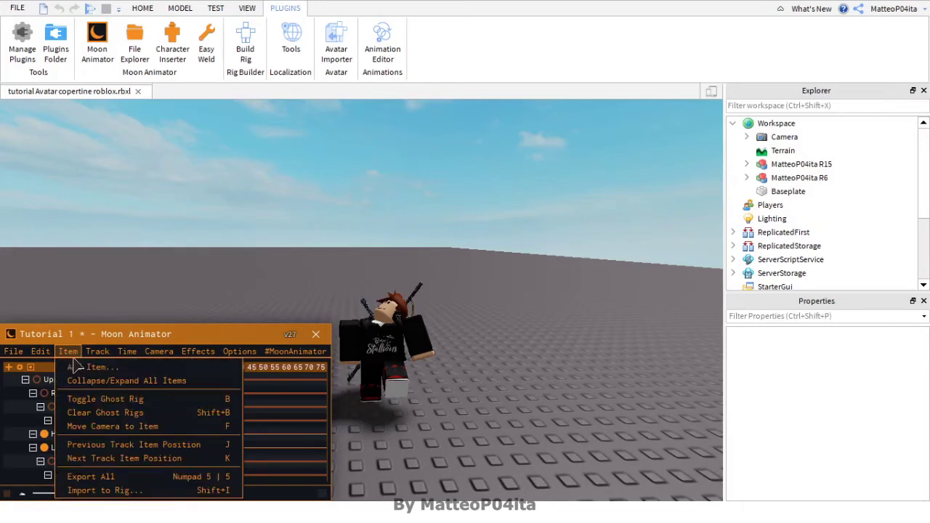
{"action": "left_click", "coordinate": [72, 353]}
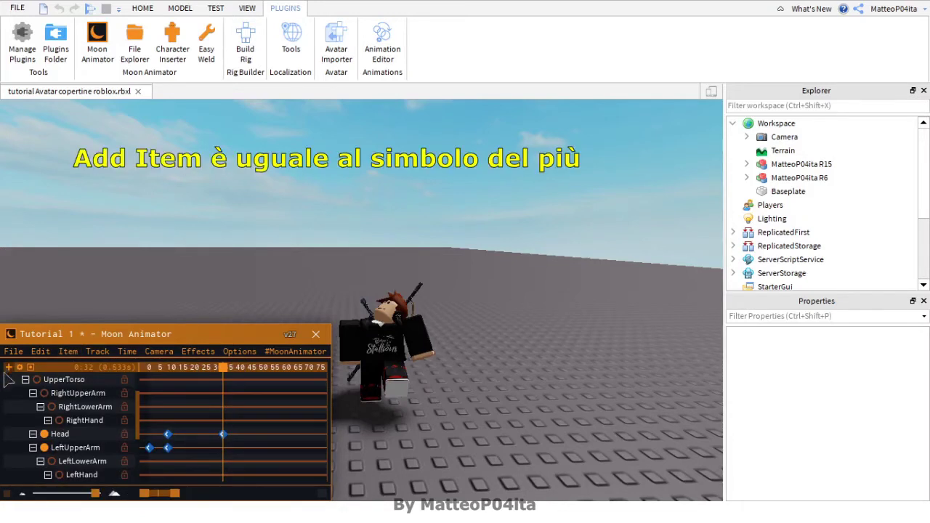
{"action": "left_click", "coordinate": [64, 353]}
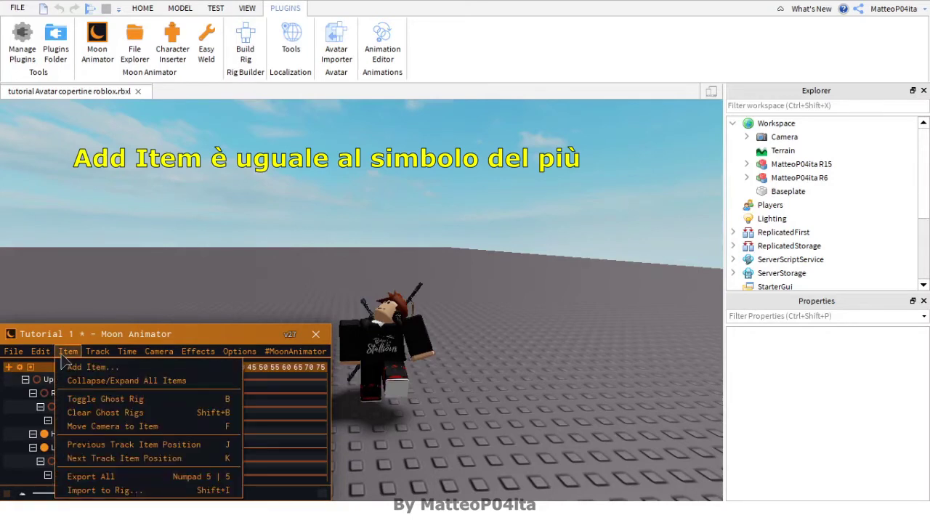
{"action": "left_click", "coordinate": [82, 382]}
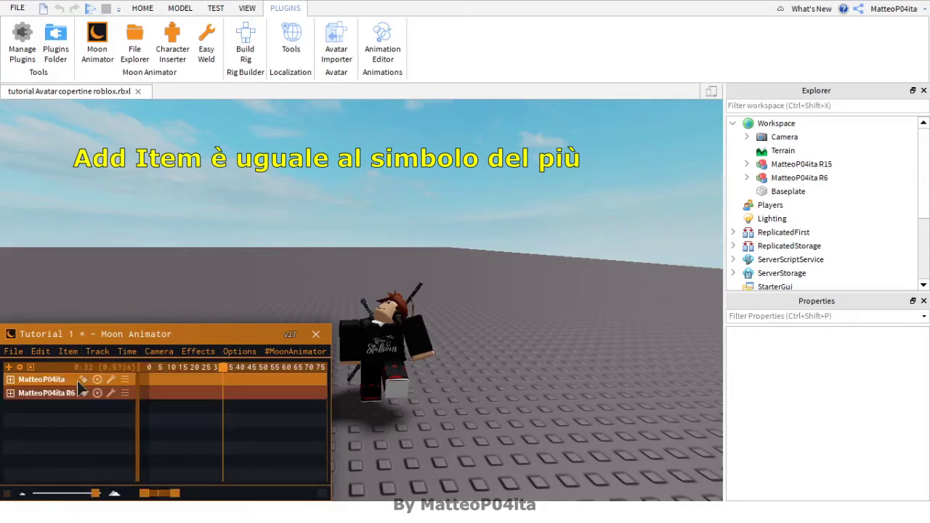
{"action": "left_click", "coordinate": [68, 352]}
{"action": "left_click", "coordinate": [74, 381]}
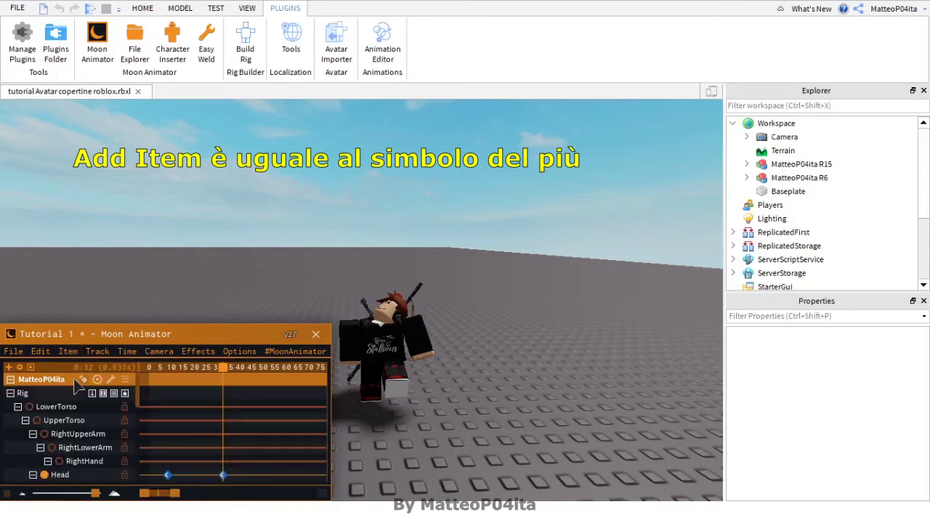
Step the time slider back one frame at a time to frame 20
{"action": "left_click", "coordinate": [69, 353]}
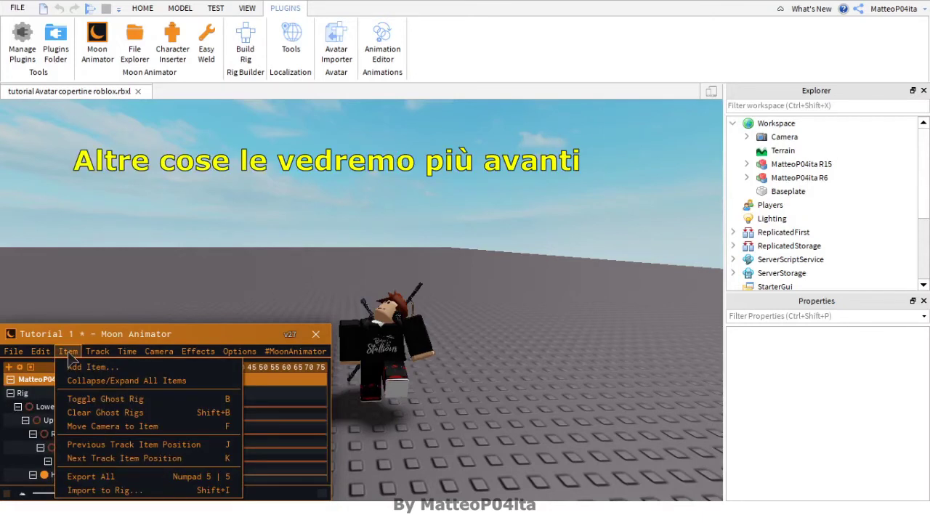
{"action": "left_click", "coordinate": [127, 351]}
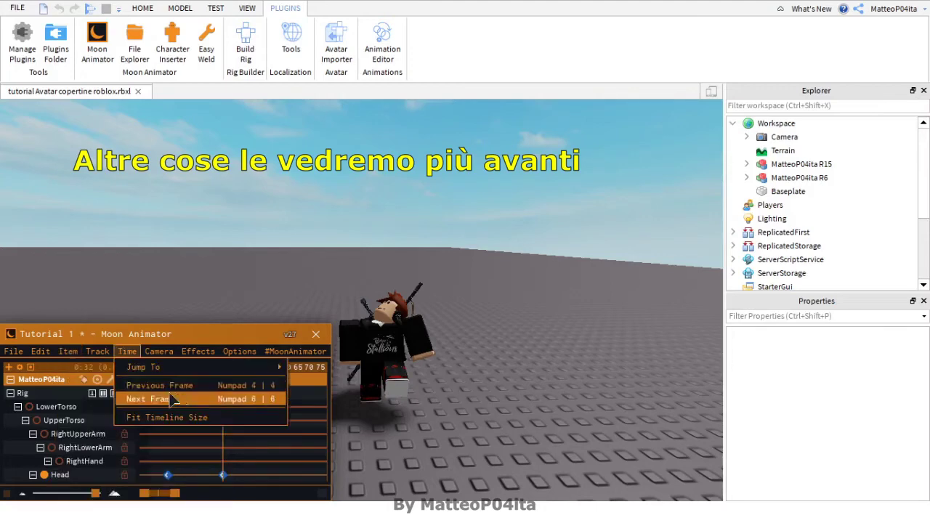
{"action": "left_click", "coordinate": [132, 352]}
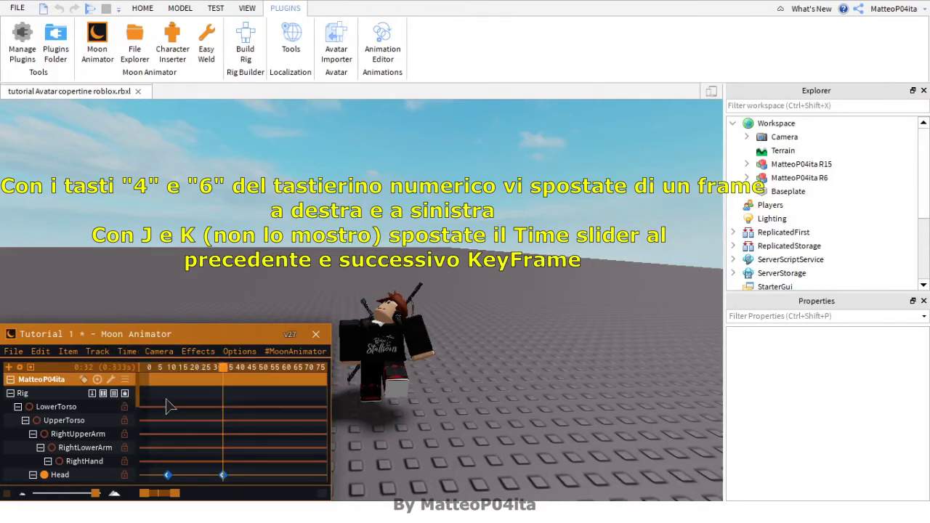
{"action": "key", "text": "KP_4"}
{"action": "key", "text": "KP_4"}
{"action": "key", "text": "KP_4"}
{"action": "key", "text": "KP_4"}
{"action": "key", "text": "KP_4"}
{"action": "key", "text": "KP_4"}
{"action": "key", "text": "KP_4"}
{"action": "key", "text": "KP_4"}
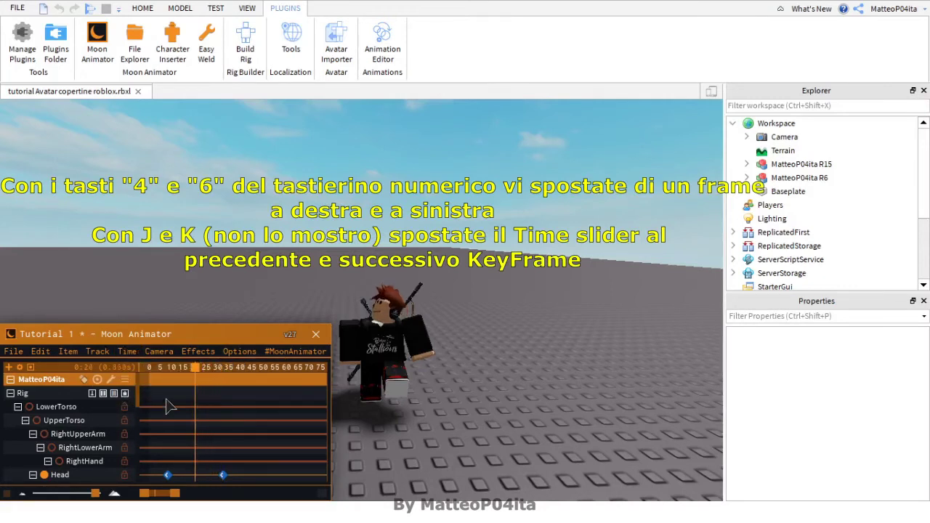
Step the time slider forward frame by frame to frame 29 and back one to frame 28
{"action": "key", "text": "KP_6"}
{"action": "key", "text": "KP_6"}
{"action": "key", "text": "KP_6"}
{"action": "key", "text": "KP_6"}
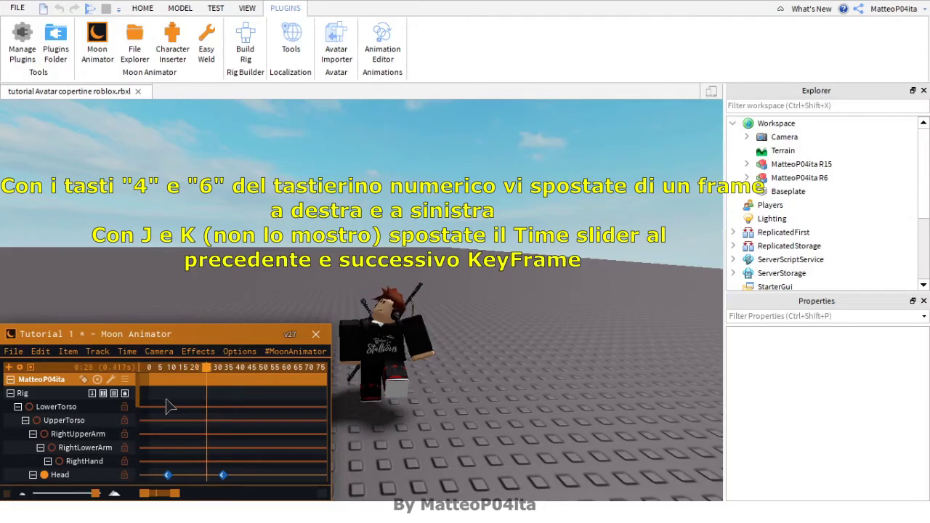
{"action": "key", "text": "KP_6"}
{"action": "left_click", "coordinate": [127, 350]}
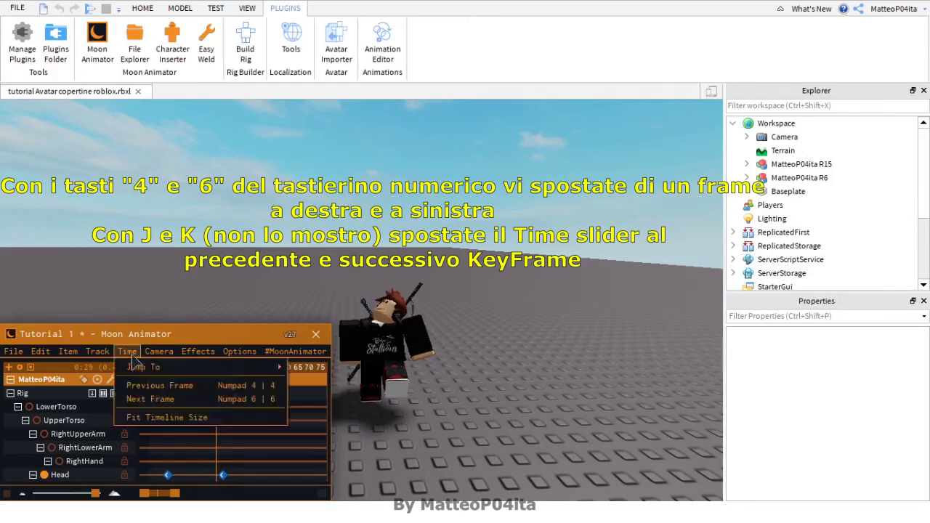
{"action": "left_click", "coordinate": [141, 386]}
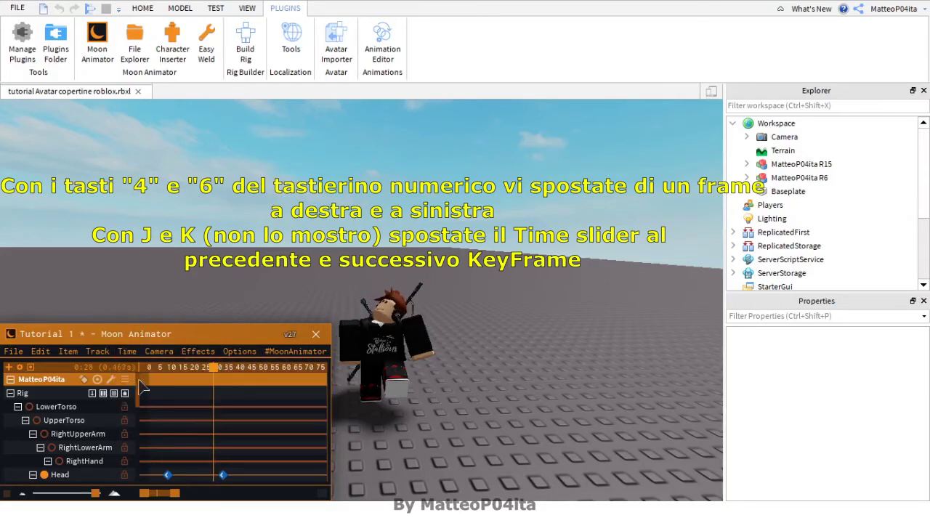
Turn on Always Use Increment and bring up the snap-to-grid settings for rotation and movement
{"action": "left_click", "coordinate": [239, 352]}
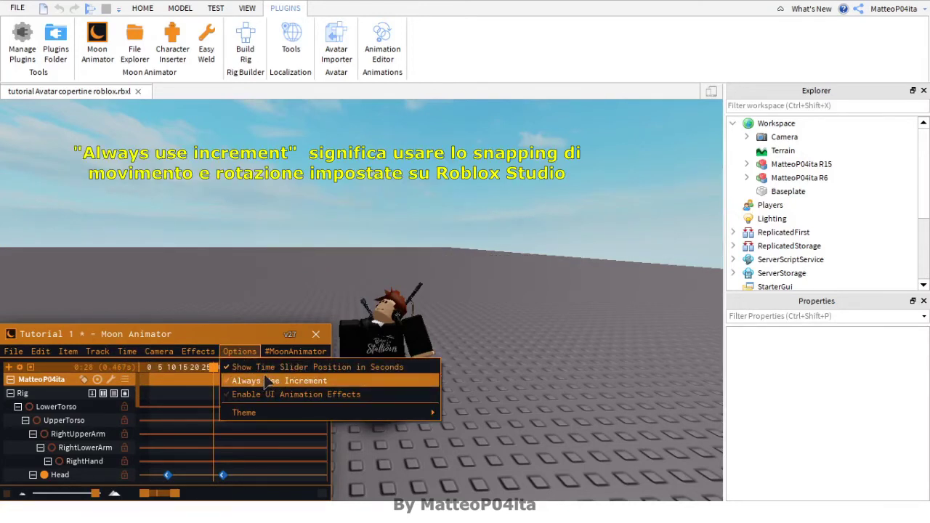
{"action": "left_click", "coordinate": [254, 382]}
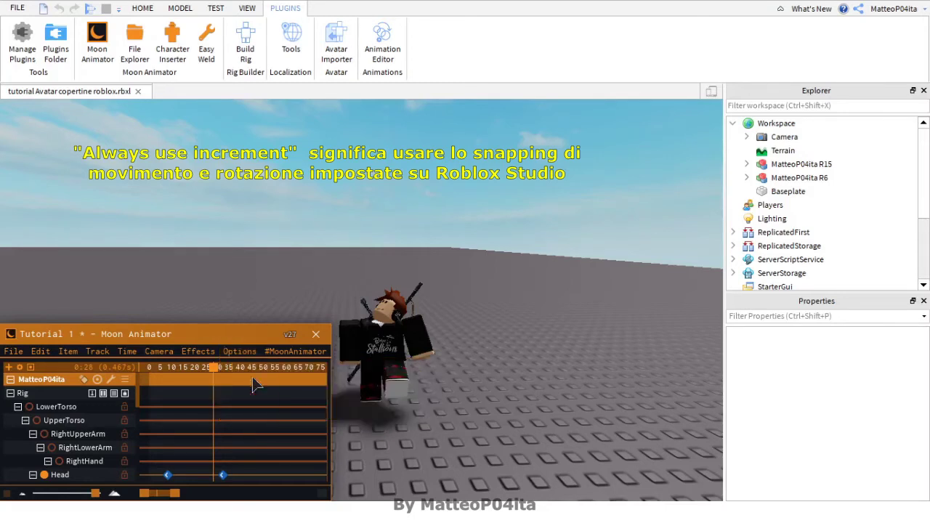
{"action": "left_click", "coordinate": [145, 8]}
{"action": "left_click", "coordinate": [180, 8]}
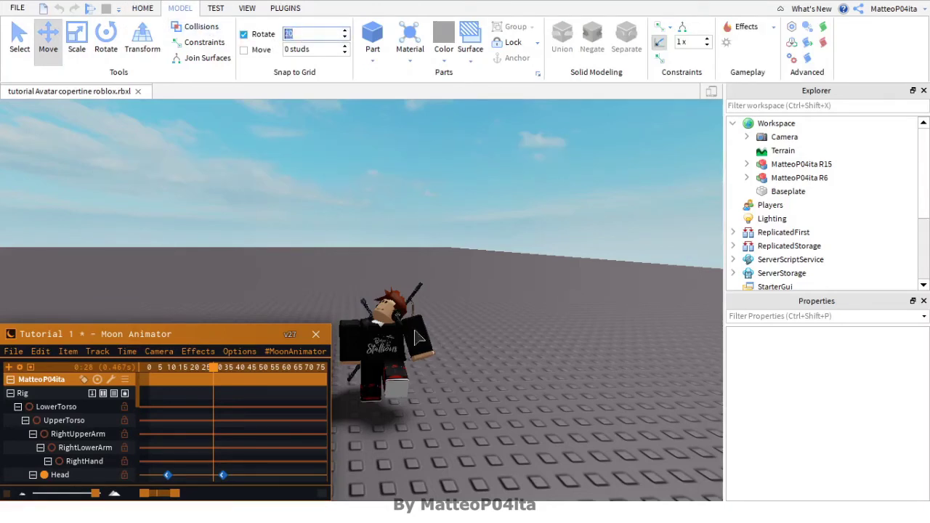
Rotate the left upper arm with snapping at frame 28 and turn Always Use Increment back off
{"action": "left_click", "coordinate": [418, 338]}
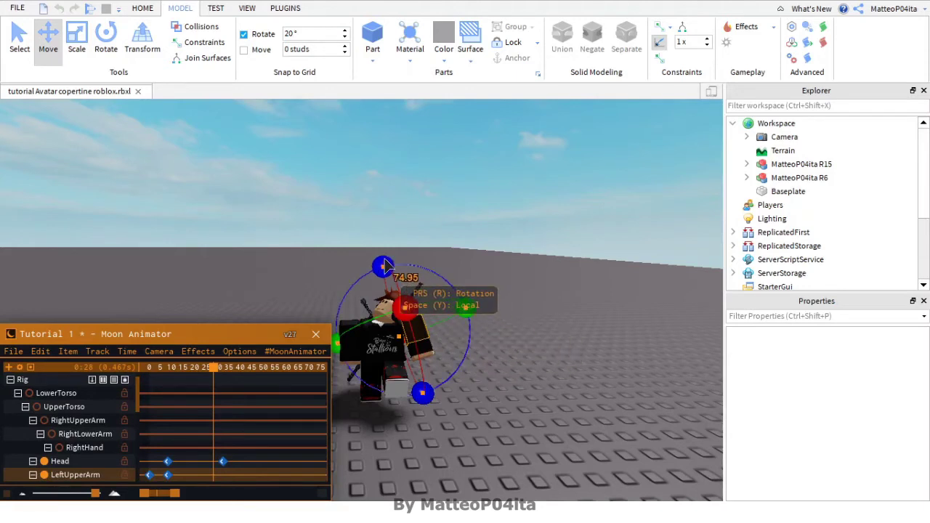
{"action": "left_click_drag", "start_coordinate": [385, 266], "coordinate": [360, 277]}
{"action": "left_click", "coordinate": [239, 352]}
{"action": "left_click", "coordinate": [264, 379]}
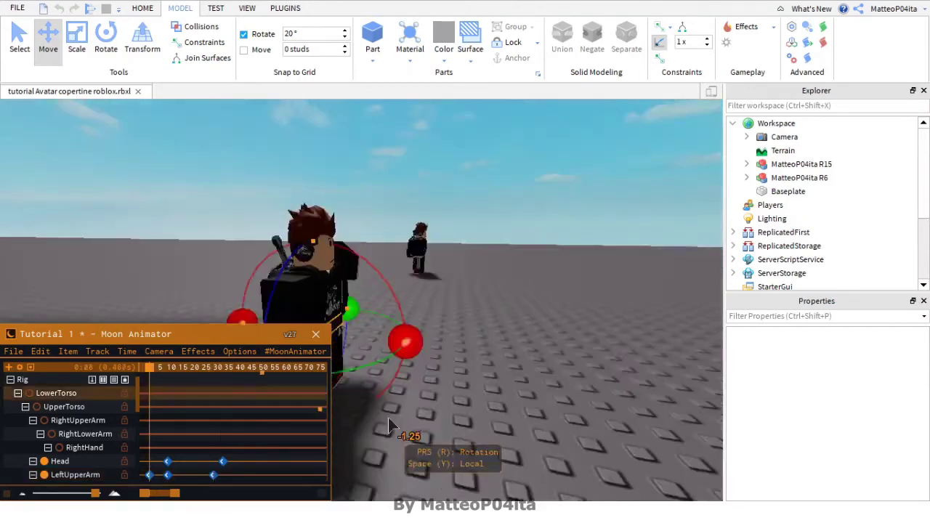
Switch the lower torso's handles repeatedly between rotation and position mode at frame 0
{"action": "right_click_drag", "start_coordinate": [386, 418], "coordinate": [385, 419]}
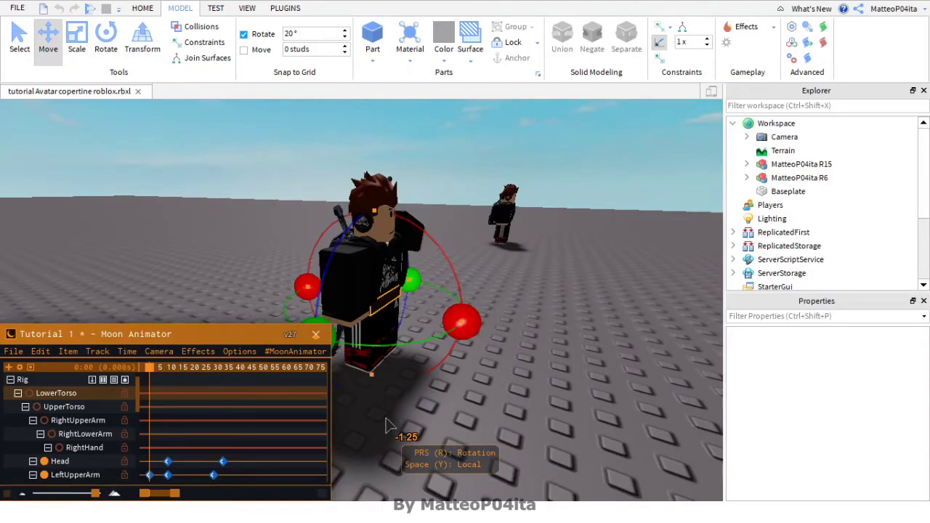
{"action": "key", "text": "r"}
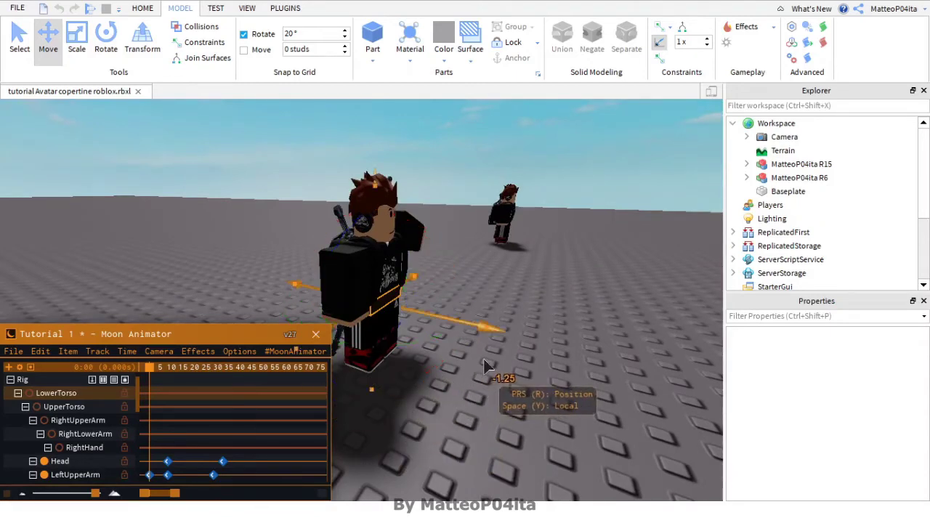
{"action": "key", "text": "r"}
{"action": "key", "text": "r"}
{"action": "right_click_drag", "start_coordinate": [446, 380], "coordinate": [446, 380]}
{"action": "key", "text": "r"}
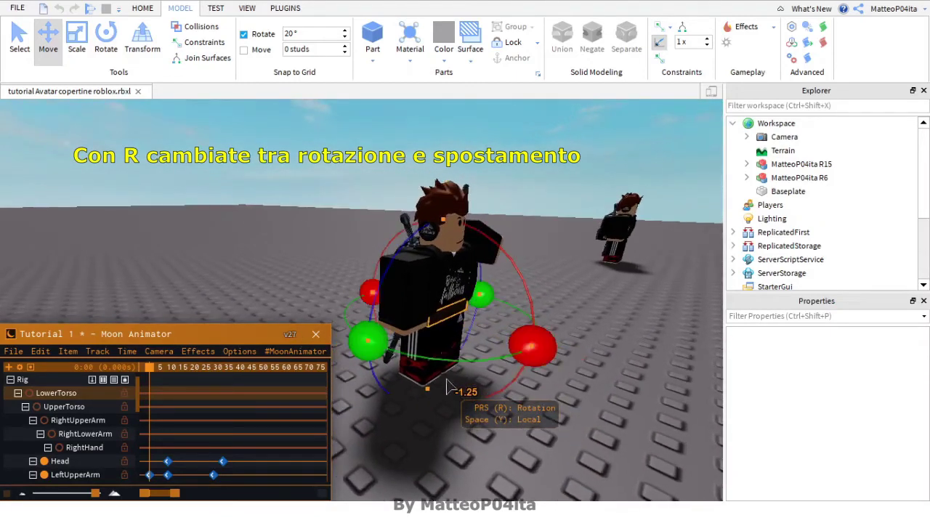
{"action": "key", "text": "r"}
{"action": "key", "text": "r"}
{"action": "key", "text": "r"}
{"action": "key", "text": "r"}
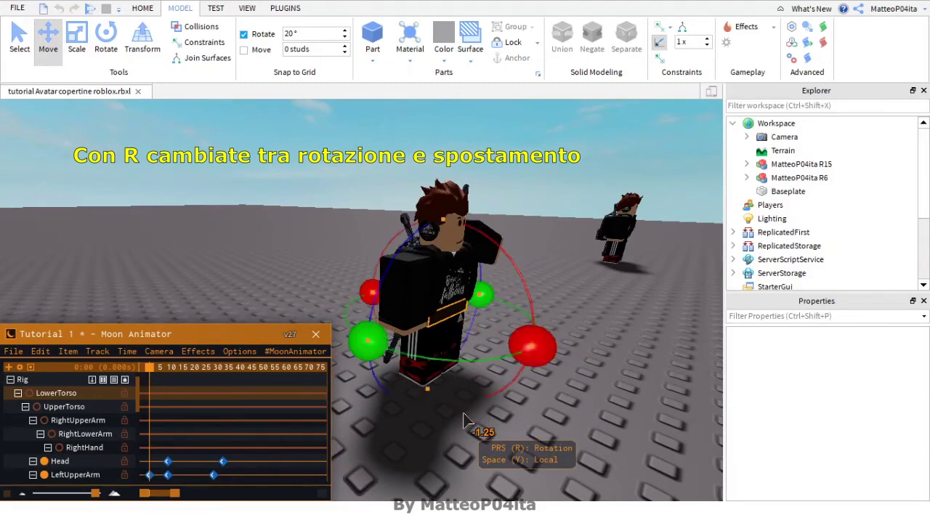
{"action": "key", "text": "r"}
{"action": "key", "text": "r"}
{"action": "key", "text": "r"}
Move the lower torso along one of its position handles at frame 0
{"action": "right_click_drag", "start_coordinate": [461, 403], "coordinate": [461, 403]}
{"action": "scroll", "coordinate": [460, 403], "scroll_direction": "down", "scroll_amount": 4}
{"action": "scroll", "coordinate": [414, 326], "scroll_direction": "up", "scroll_amount": 2}
{"action": "left_click_drag", "start_coordinate": [441, 337], "coordinate": [600, 394]}
{"action": "scroll", "coordinate": [601, 395], "scroll_direction": "down", "scroll_amount": 2}
Tilt the lower torso at frame 29 and play the animation
{"action": "left_click", "coordinate": [216, 367]}
{"action": "left_click_drag", "start_coordinate": [500, 336], "coordinate": [356, 283]}
{"action": "key", "text": "r"}
{"action": "key", "text": "space"}
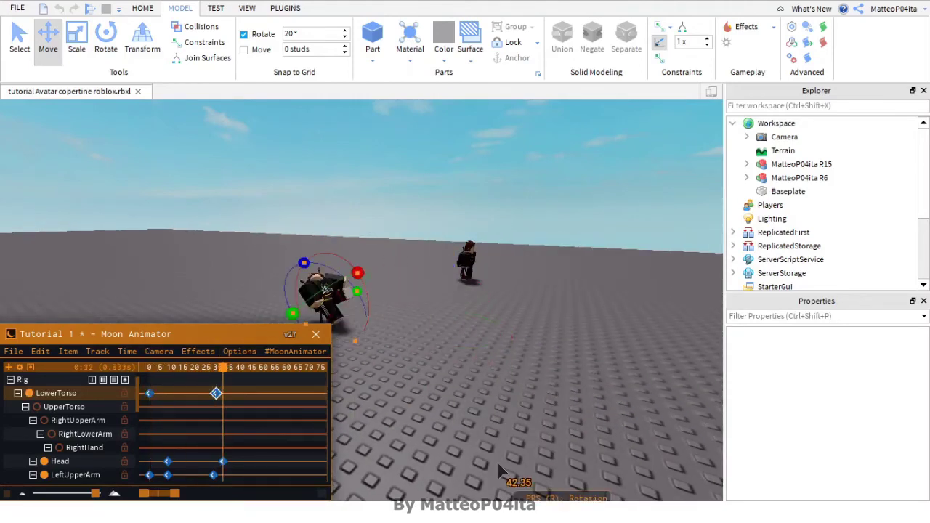
Rotate the lower torso to a new pose at frame 36
{"action": "key", "text": "w"}
{"action": "left_click", "coordinate": [231, 367]}
{"action": "key", "text": "a"}
{"action": "key", "text": "r"}
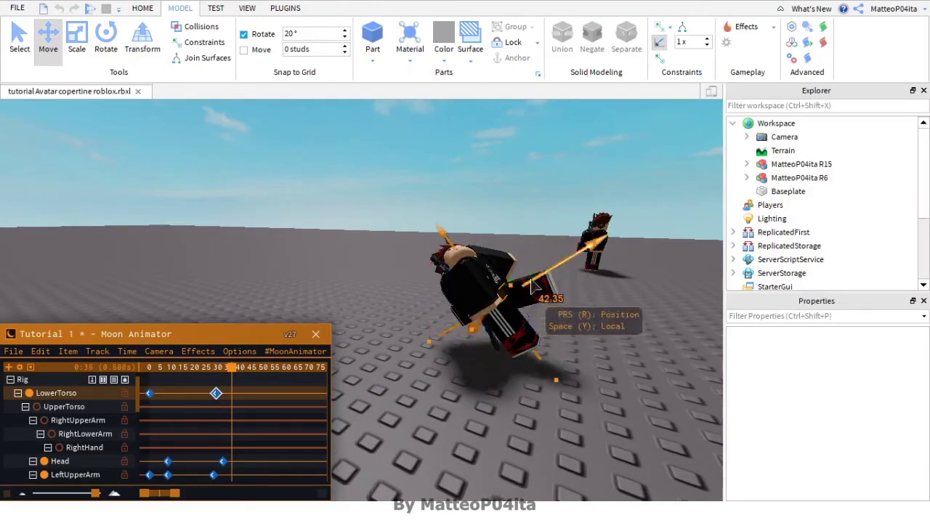
{"action": "key", "text": "r"}
{"action": "left_click_drag", "start_coordinate": [521, 298], "coordinate": [472, 270]}
Play back the animation and watch the torso's movement from several angles
{"action": "key", "text": "space"}
{"action": "right_click_drag", "start_coordinate": [423, 365], "coordinate": [420, 359]}
{"action": "key", "text": "e"}
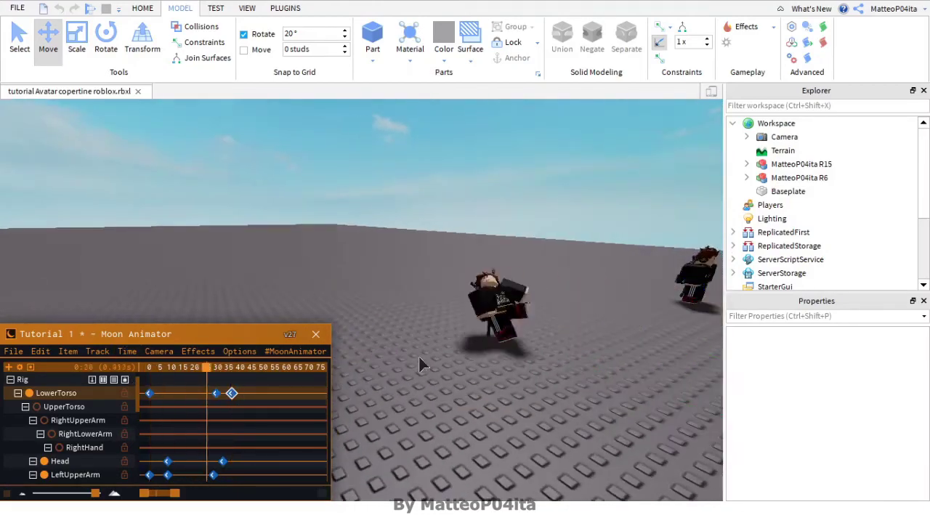
{"action": "right_click", "coordinate": [420, 359]}
{"action": "right_click_drag", "start_coordinate": [418, 404], "coordinate": [418, 404]}
{"action": "key", "text": "w"}
{"action": "key", "text": "a"}
{"action": "key", "text": "e"}
{"action": "key", "text": "s"}
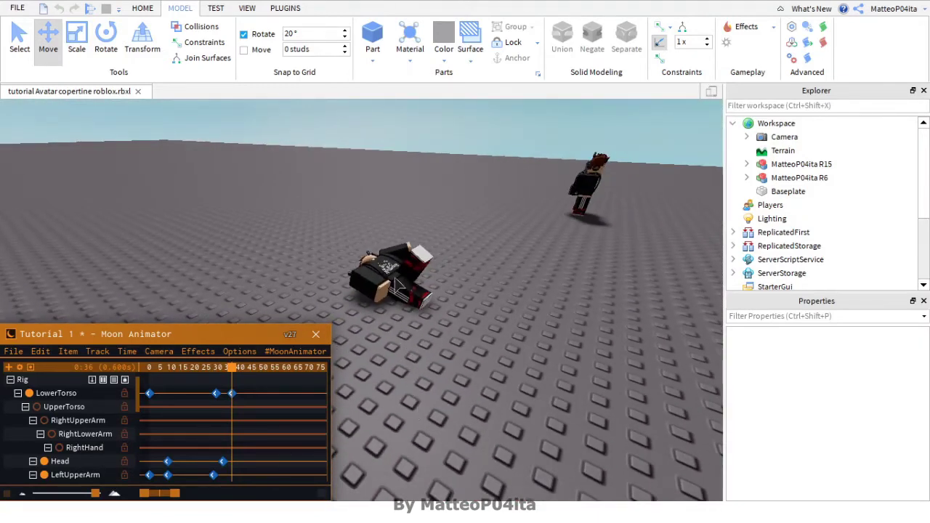
Reselect the lower torso at frame 36, then move and rotate it along its local axes
{"action": "left_click", "coordinate": [400, 287]}
{"action": "key", "text": "r"}
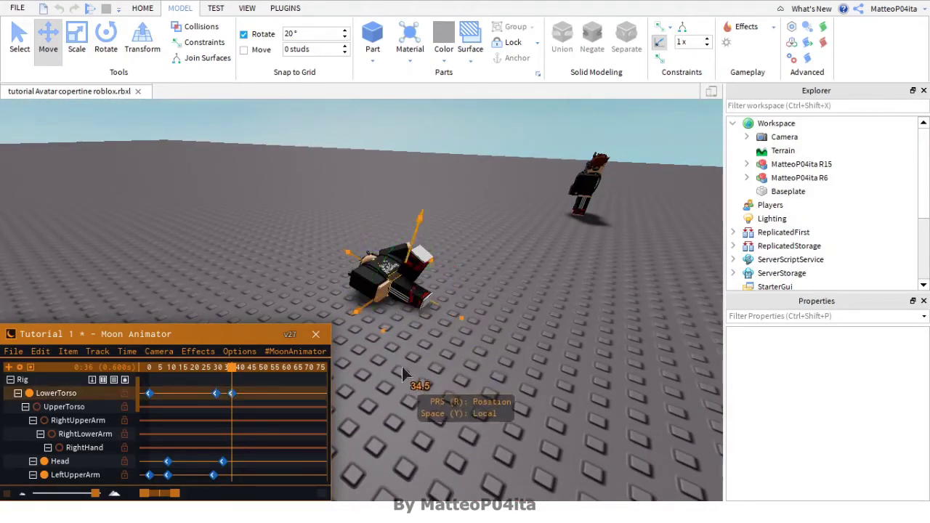
{"action": "key", "text": "w"}
{"action": "right_click_drag", "start_coordinate": [416, 354], "coordinate": [436, 352]}
{"action": "key", "text": "d"}
{"action": "left_click_drag", "start_coordinate": [438, 352], "coordinate": [461, 322]}
{"action": "key", "text": "r"}
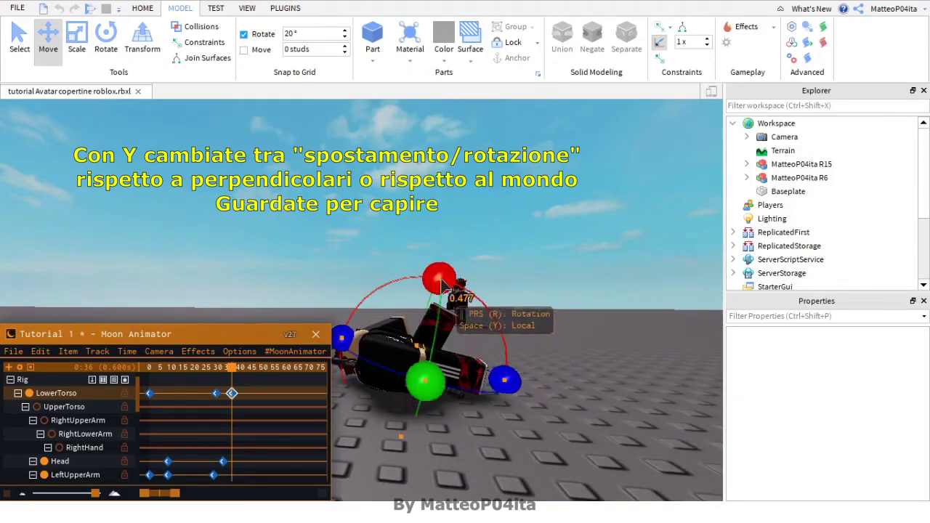
{"action": "left_click_drag", "start_coordinate": [444, 284], "coordinate": [483, 347]}
Switch the position handles to world space and raise the lower torso above the ground at frame 36
{"action": "key", "text": "r"}
{"action": "scroll", "coordinate": [465, 330], "scroll_direction": "down", "scroll_amount": 3}
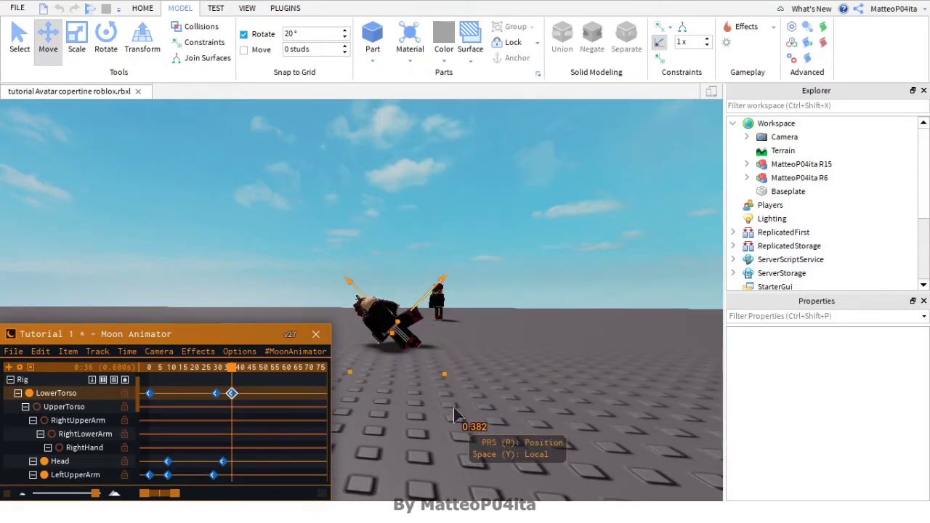
{"action": "key", "text": "y"}
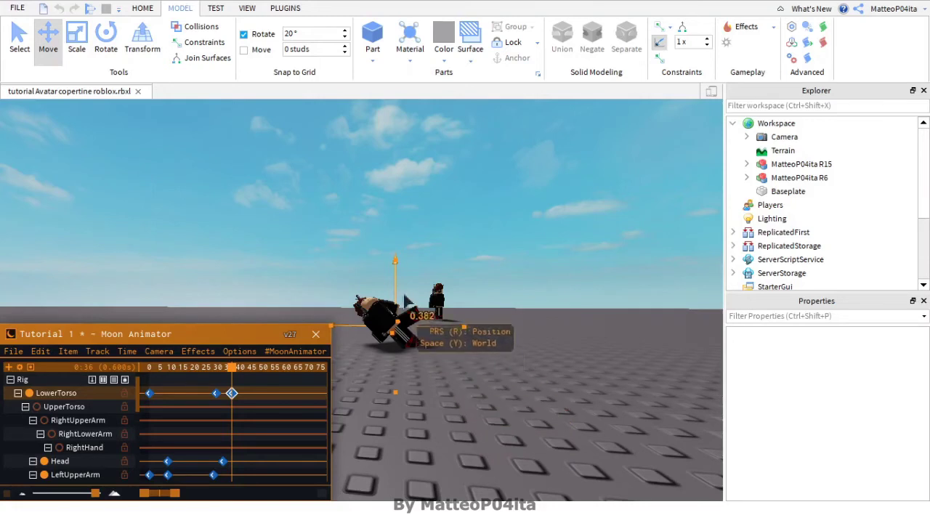
{"action": "left_click_drag", "start_coordinate": [399, 287], "coordinate": [490, 259]}
{"action": "key", "text": "y"}
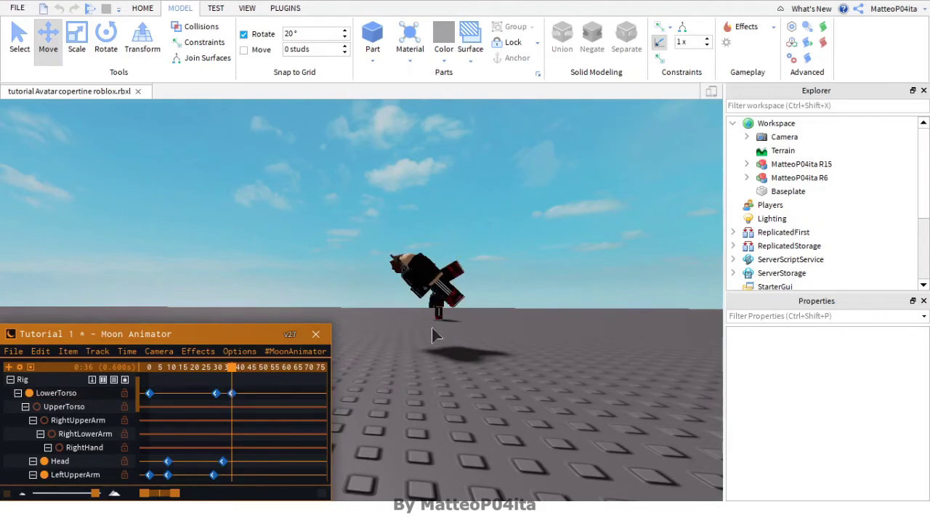
Undo the last raise of the R15 rig's lower torso at frame 36 and clear the selection
{"action": "key", "text": "ctrl+z"}
{"action": "left_click", "coordinate": [431, 415]}
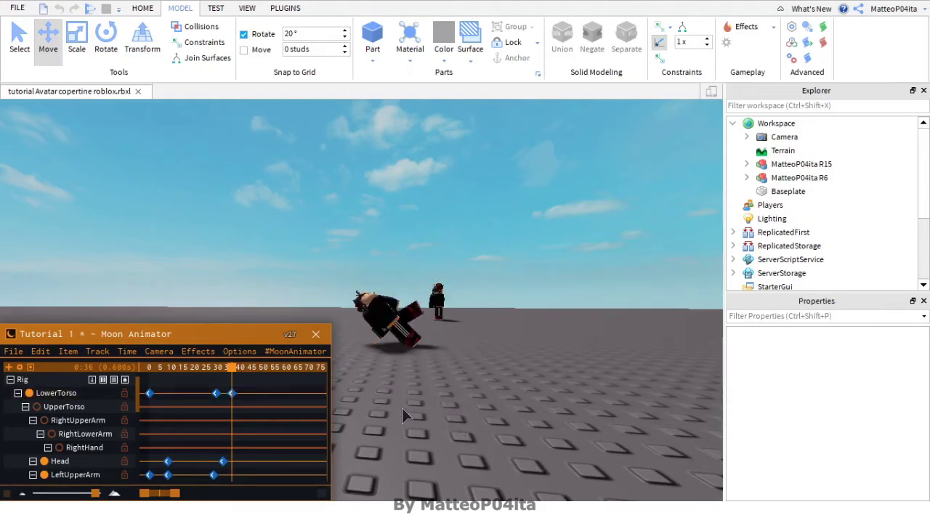
View the plugin creator's Patreon and Twitter links and preview the animation's end
{"action": "left_click", "coordinate": [295, 351]}
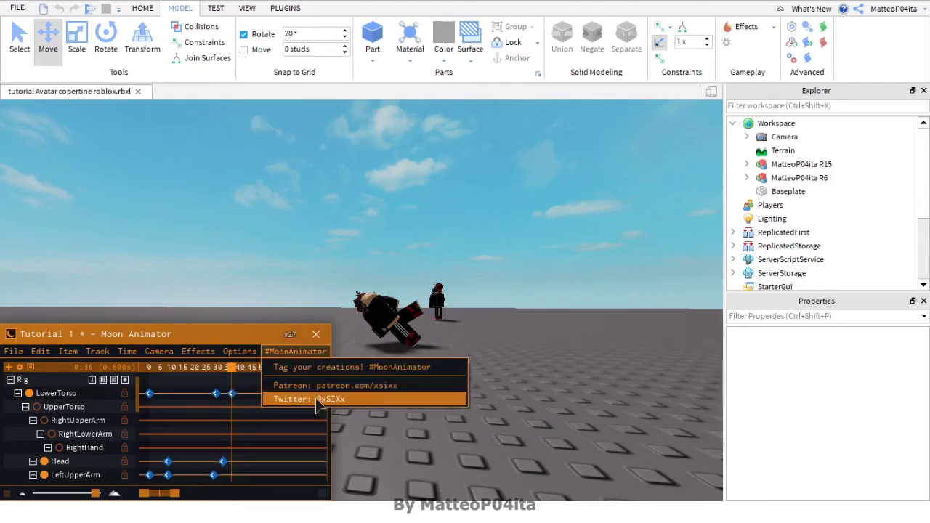
{"action": "left_click", "coordinate": [355, 419]}
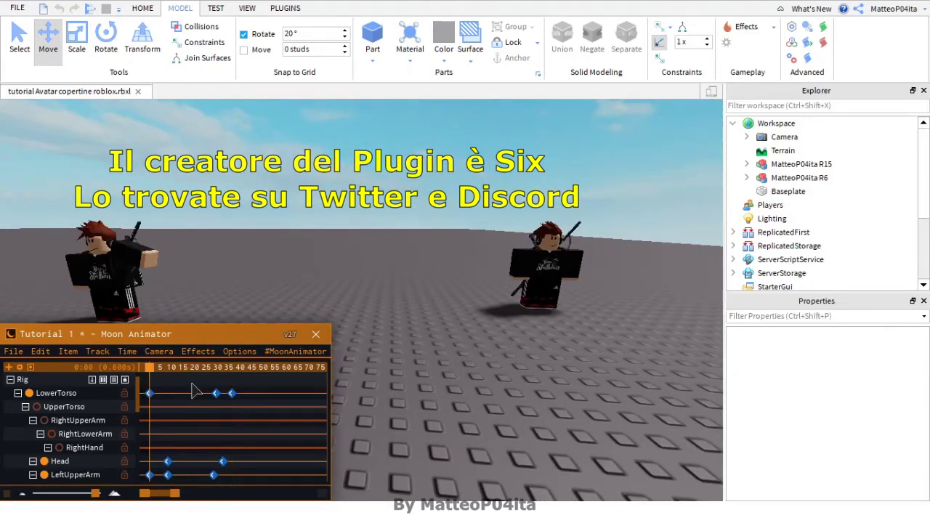
{"action": "key", "text": "="}
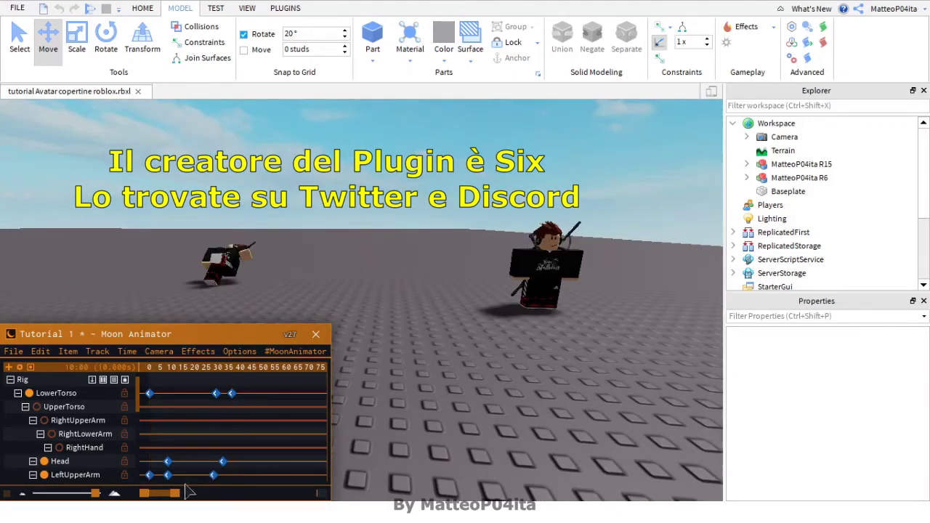
{"action": "mouse_move", "coordinate": [164, 493]}
{"action": "left_mouse_down"}
{"action": "mouse_move", "coordinate": [312, 500]}
{"action": "mouse_move", "coordinate": [130, 500]}
{"action": "mouse_move", "coordinate": [251, 498]}
{"action": "mouse_move", "coordinate": [149, 500]}
{"action": "left_mouse_up"}
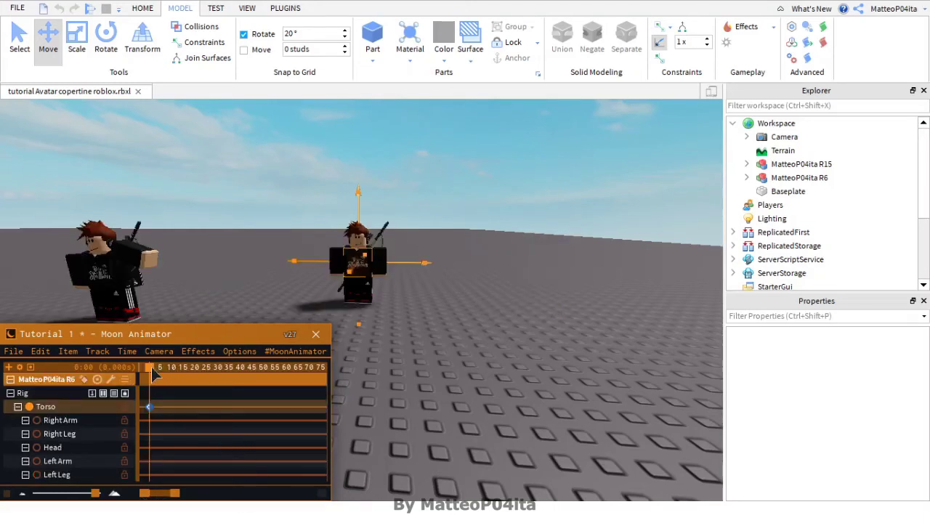
Rotate the R6 rig's torso and raise it above the ground at frame 32
{"action": "left_click_drag", "start_coordinate": [151, 367], "coordinate": [223, 367]}
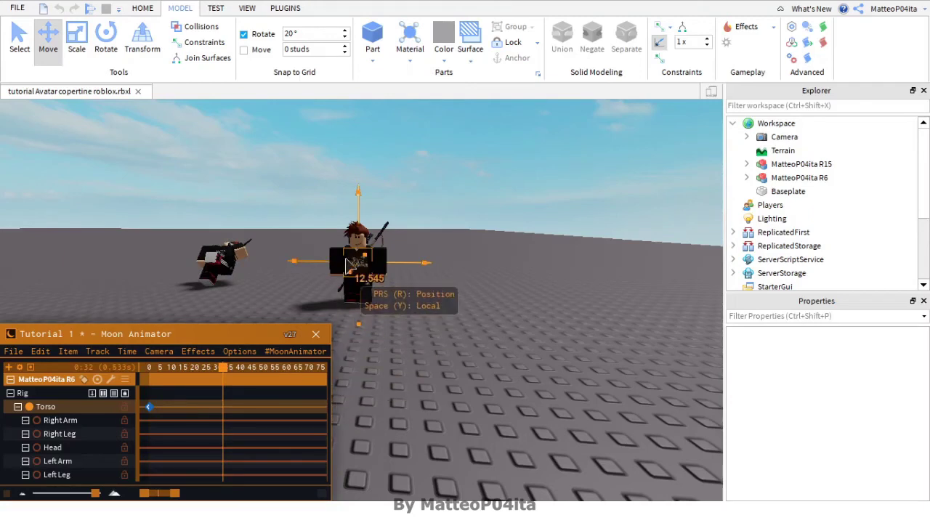
{"action": "key", "text": "r"}
{"action": "left_click_drag", "start_coordinate": [352, 269], "coordinate": [364, 325]}
{"action": "key", "text": "r"}
{"action": "left_click_drag", "start_coordinate": [361, 252], "coordinate": [361, 138]}
Return to frame 0, select all parts of the R6 rig at once and add a keyframe to each
{"action": "left_click_drag", "start_coordinate": [229, 369], "coordinate": [125, 374]}
{"action": "right_click_drag", "start_coordinate": [542, 393], "coordinate": [542, 392]}
{"action": "key", "text": "a"}
{"action": "left_click", "coordinate": [485, 349]}
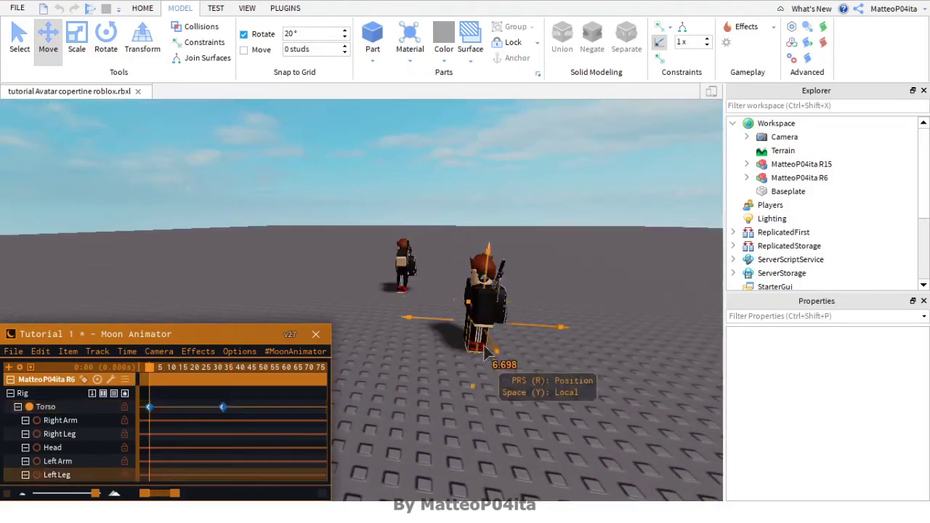
{"action": "right_click_drag", "start_coordinate": [485, 353], "coordinate": [508, 352]}
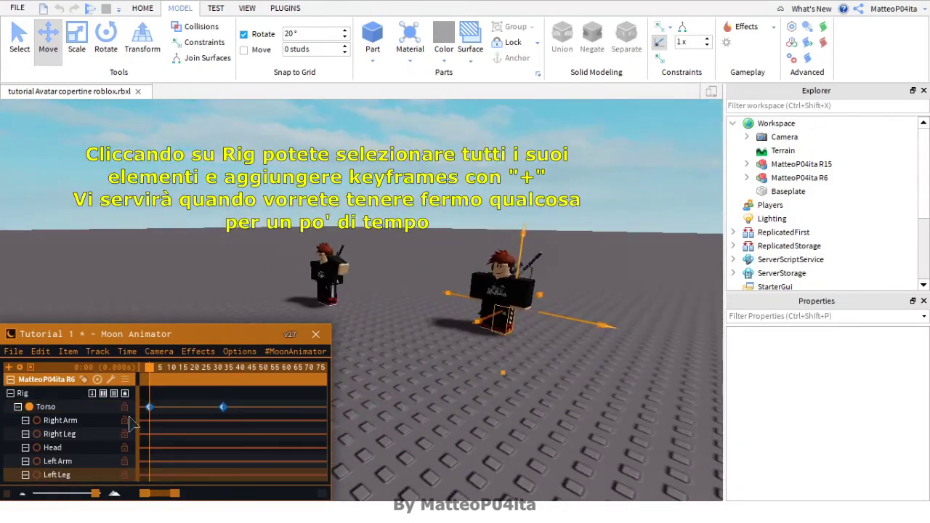
{"action": "left_click", "coordinate": [55, 393]}
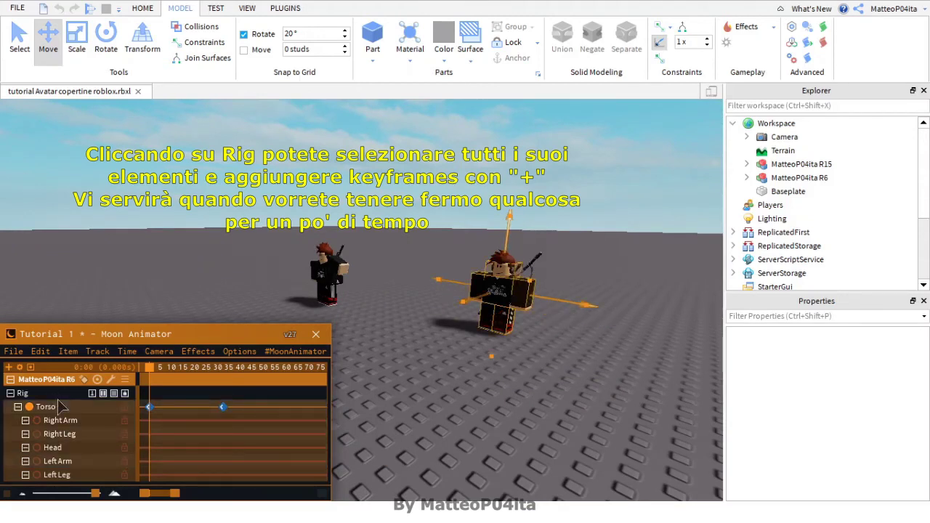
{"action": "key", "text": "plus"}
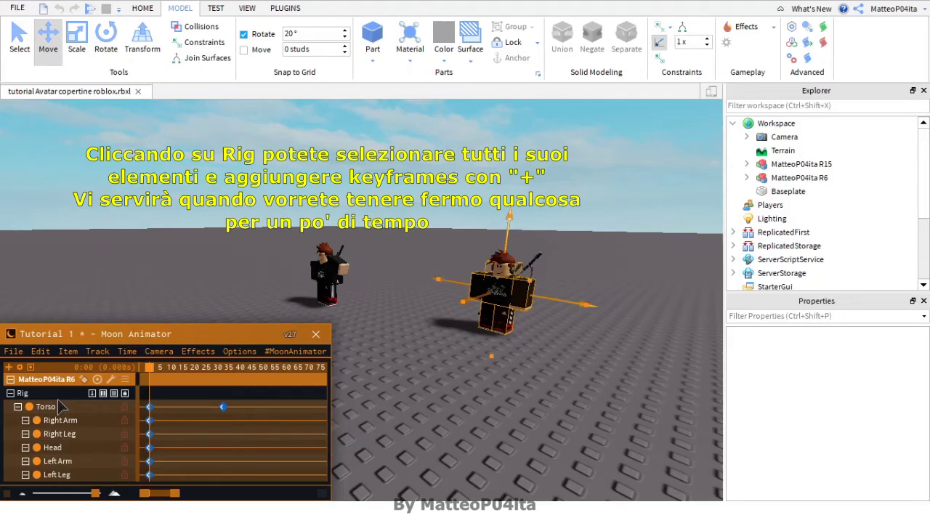
Deselect the whole R6 rig and add a keyframe to its left leg alone at frame 15
{"action": "left_click", "coordinate": [202, 367]}
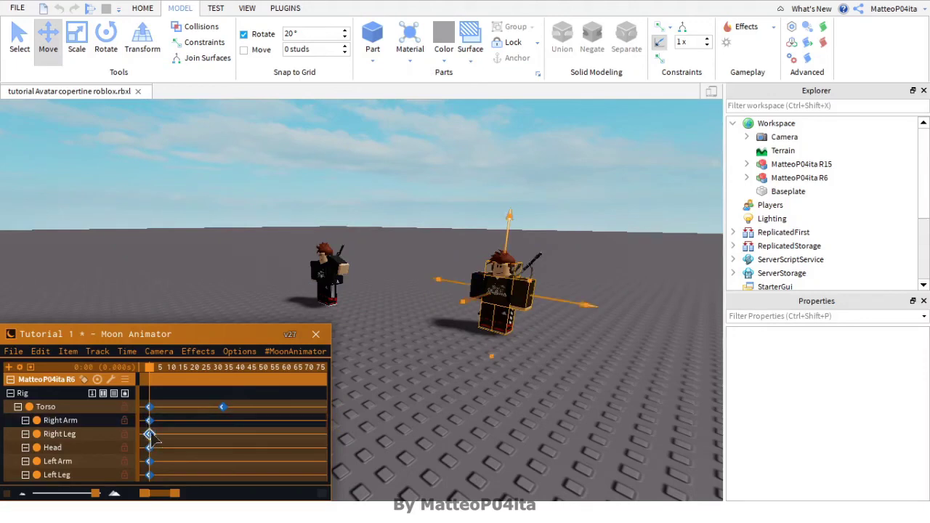
{"action": "left_click", "coordinate": [149, 433]}
{"action": "left_click", "coordinate": [59, 391]}
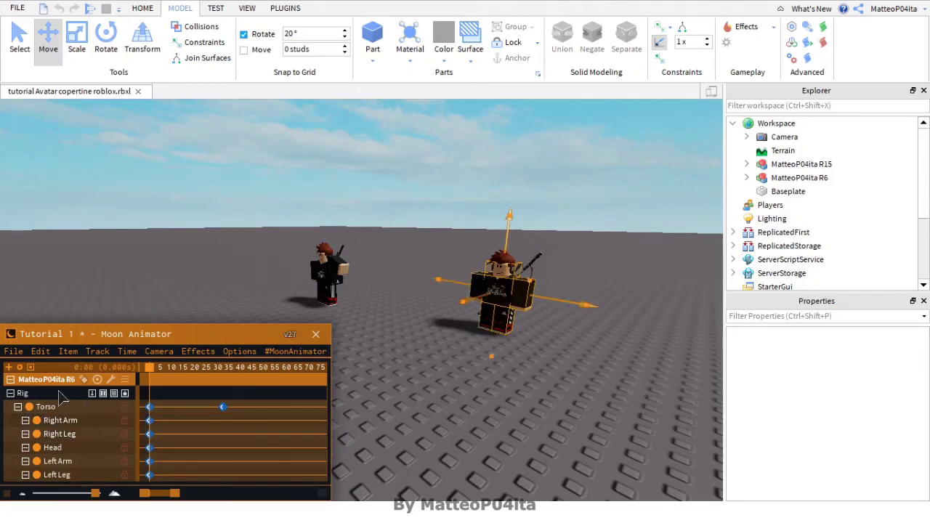
{"action": "left_click", "coordinate": [59, 391]}
{"action": "left_click", "coordinate": [184, 368]}
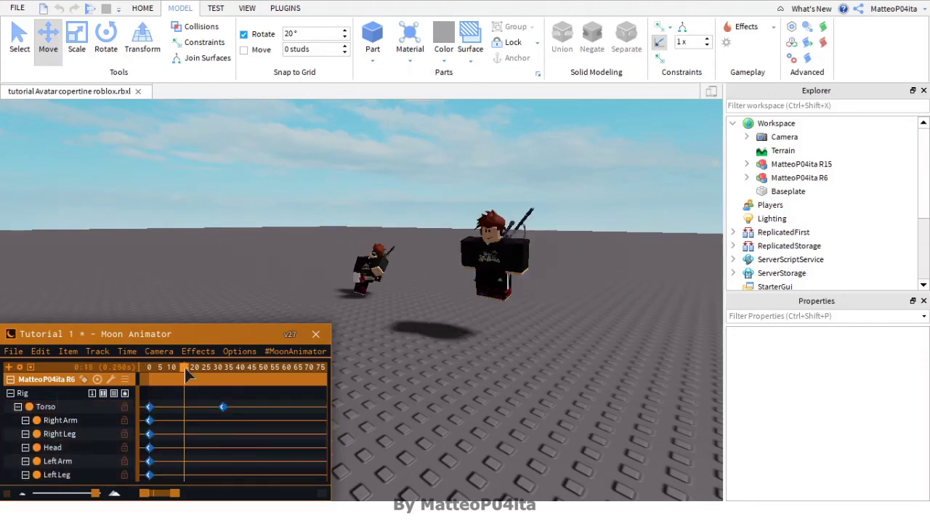
{"action": "left_click", "coordinate": [504, 290]}
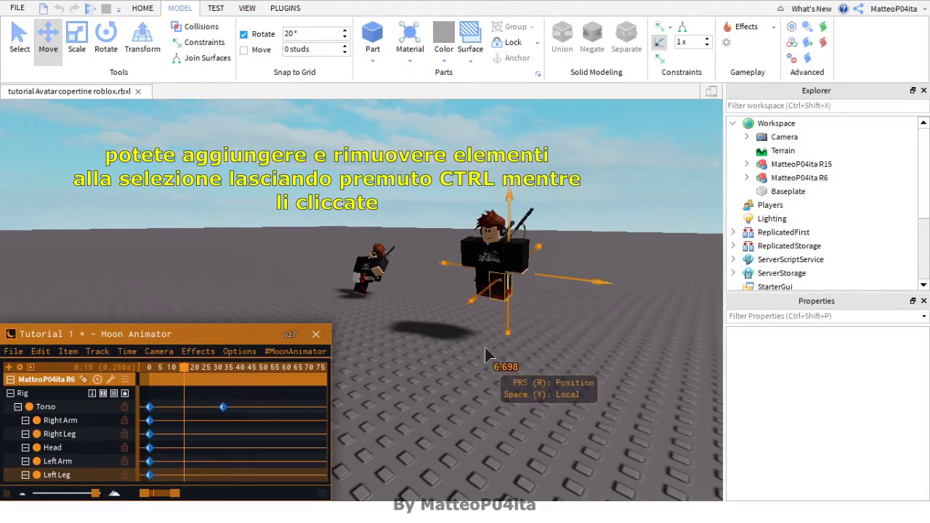
{"action": "left_click_drag", "start_coordinate": [485, 347], "coordinate": [485, 347]}
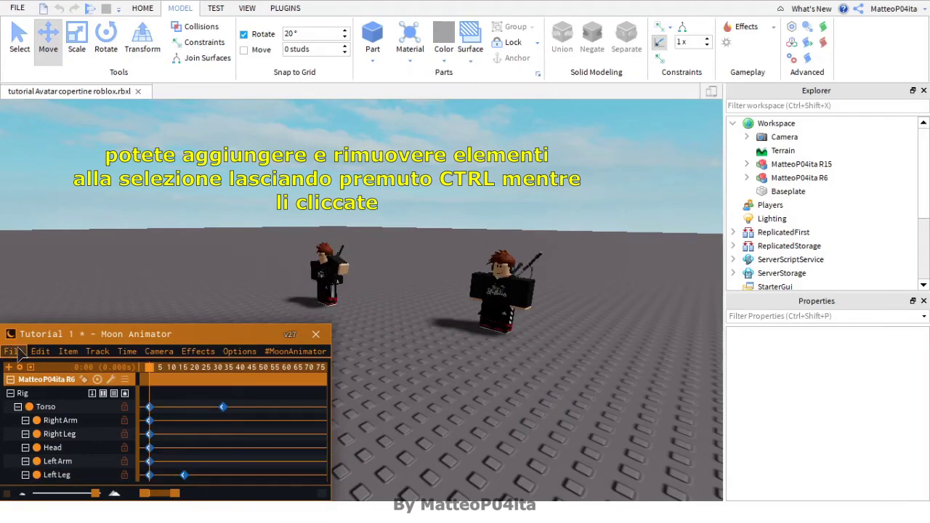
Exit the Moon Animator plugin from the Tutorial 1 animation
{"action": "left_click", "coordinate": [18, 349]}
{"action": "left_click", "coordinate": [46, 456]}
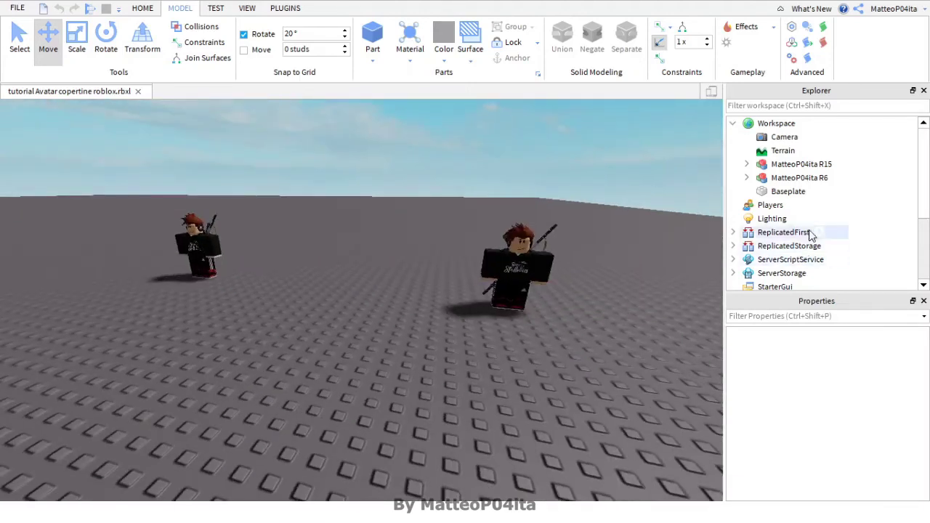
Examine the MoonAnimatorSaves folder in ServerStorage for the saved animation and collapse it again
{"action": "scroll", "coordinate": [811, 234], "scroll_direction": "down", "scroll_amount": 2}
{"action": "left_click", "coordinate": [732, 191]}
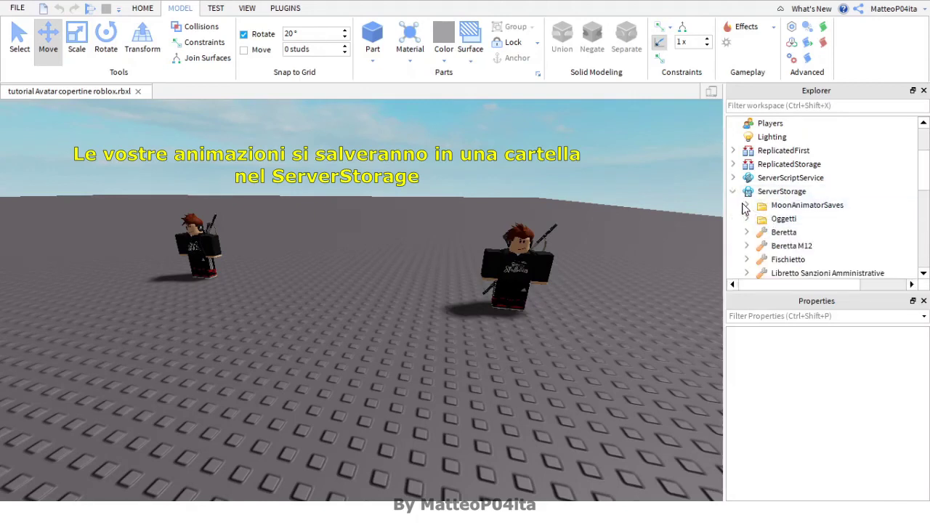
{"action": "left_click", "coordinate": [745, 207]}
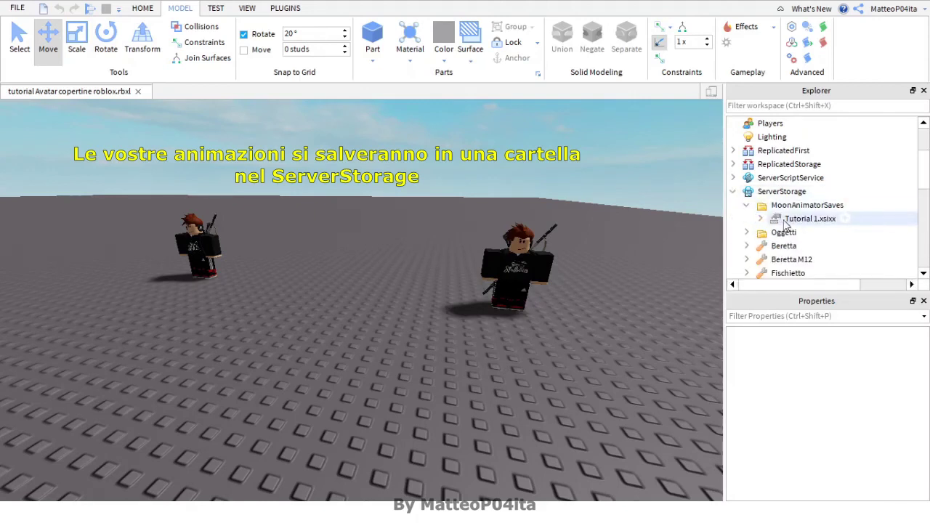
{"action": "left_click", "coordinate": [744, 207]}
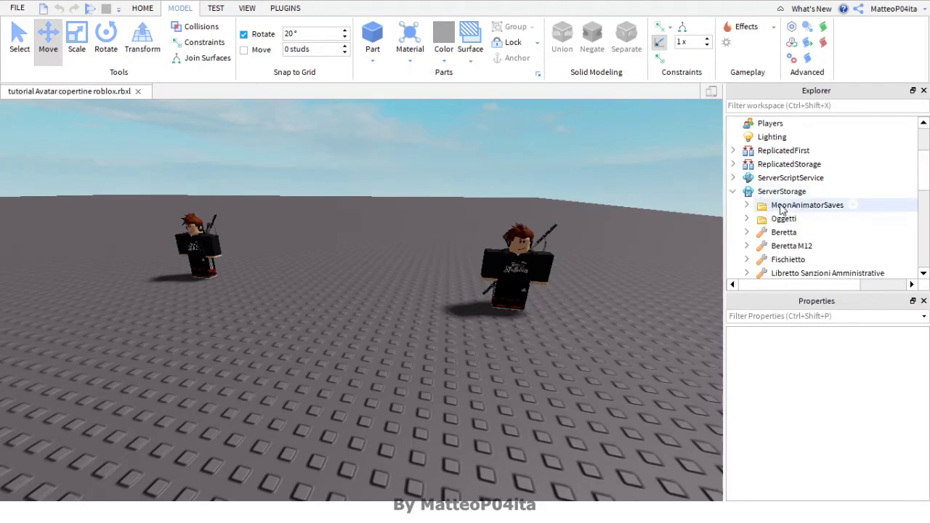
{"action": "left_click", "coordinate": [732, 192]}
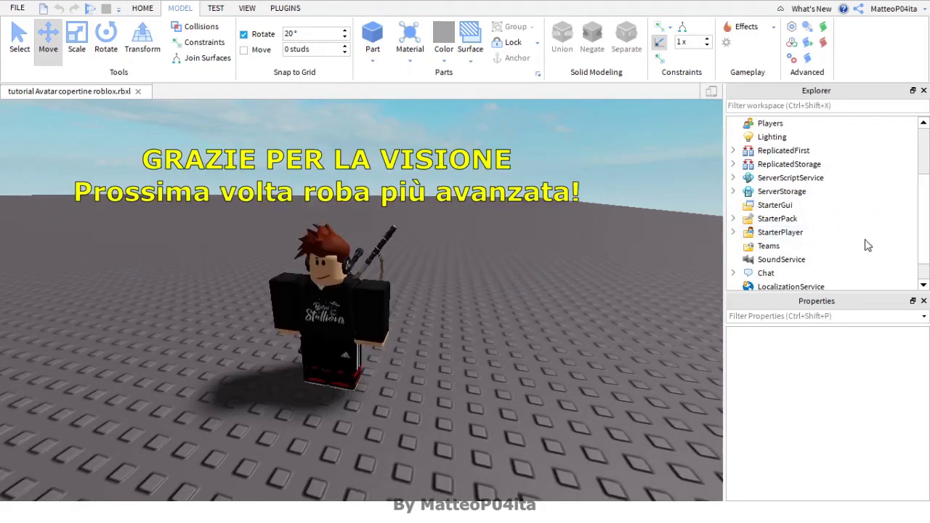
{"action": "scroll", "coordinate": [865, 245], "scroll_direction": "up", "scroll_amount": 2}
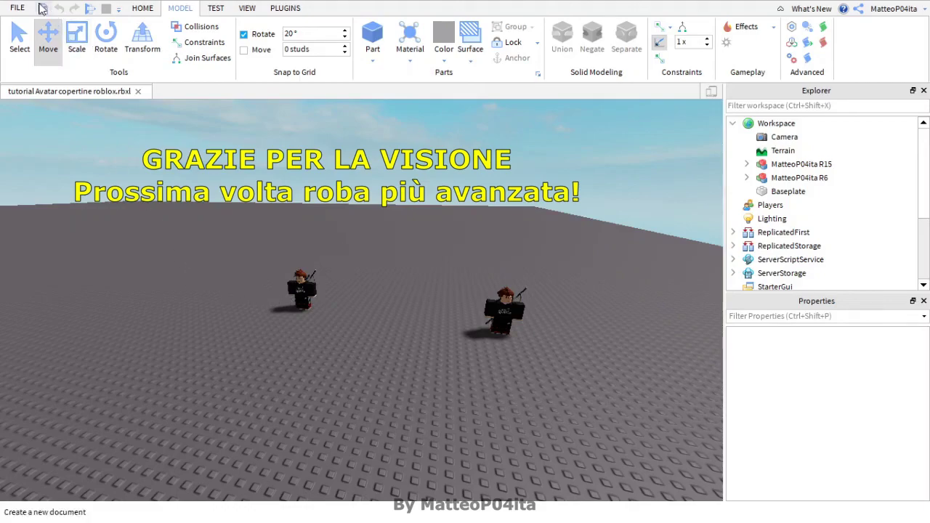
{"action": "left_click", "coordinate": [17, 8]}
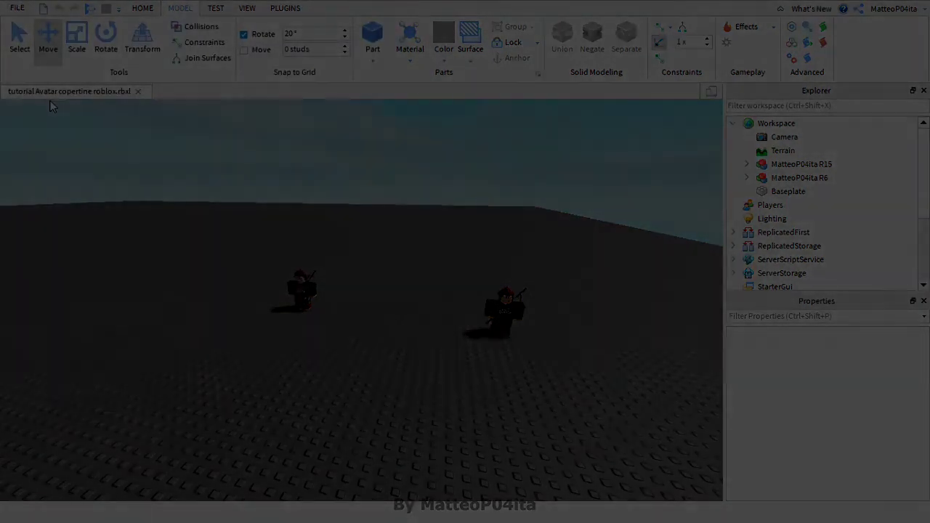